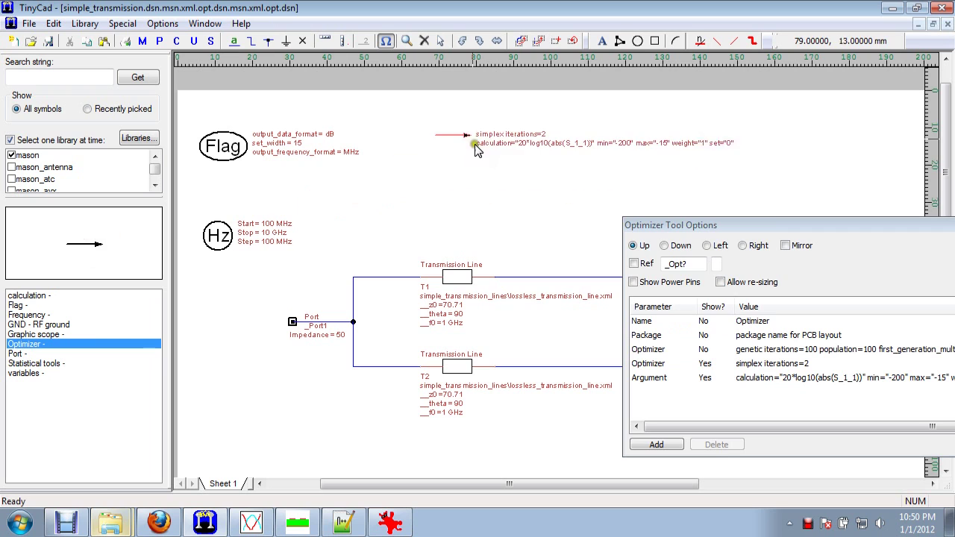
Reposition the optimizer's options dialog and examine its genetic, simplex and calculation entries.
key("Escape")
left_click_drag(731, 226, 400, 186)
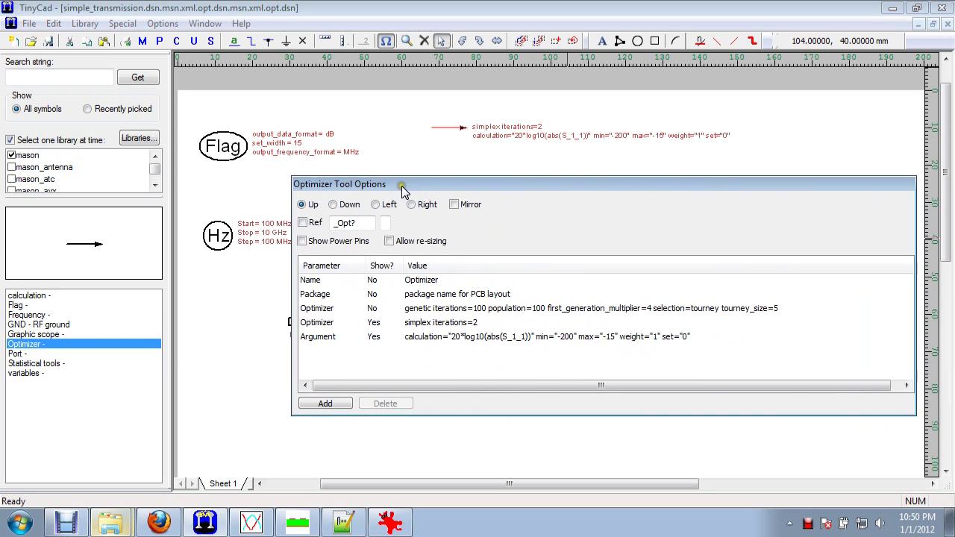
left_click(480, 314)
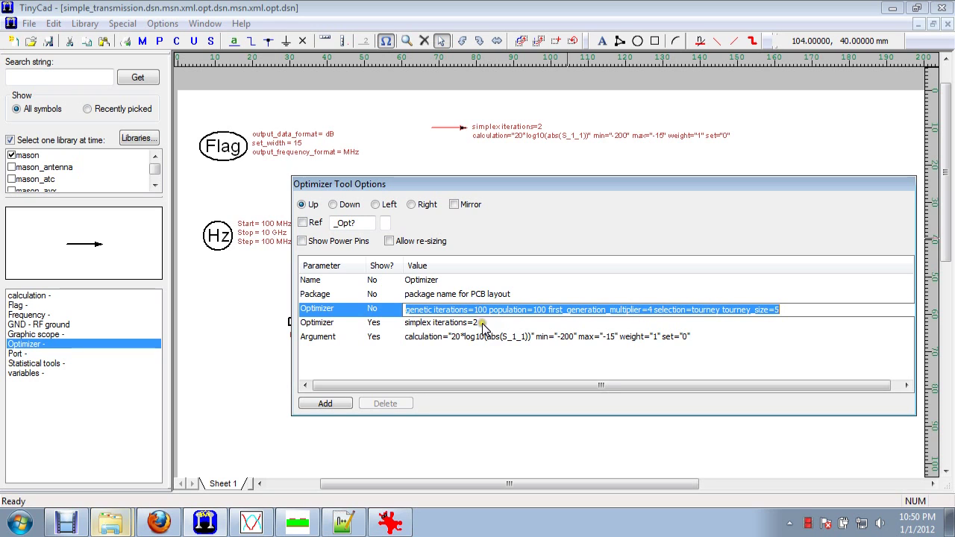
left_click(482, 323)
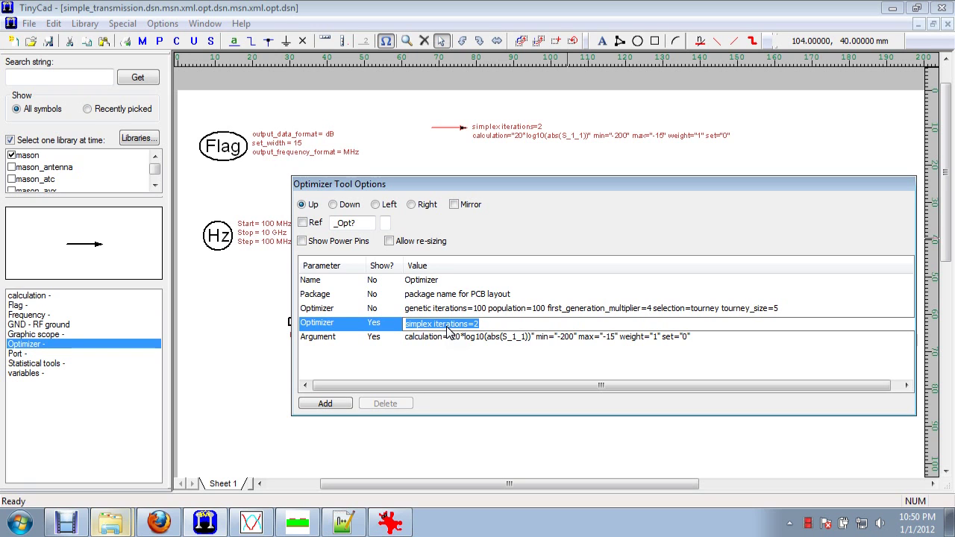
left_click(415, 209)
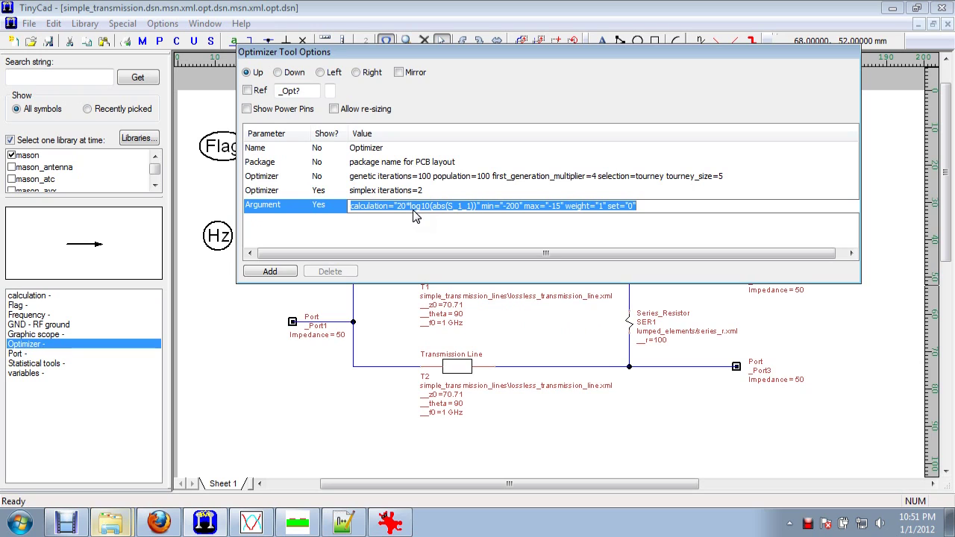
Hide the optimizer's simplex iterations parameter on the schematic, keep the genetic one hidden, and close its options.
left_click(320, 192)
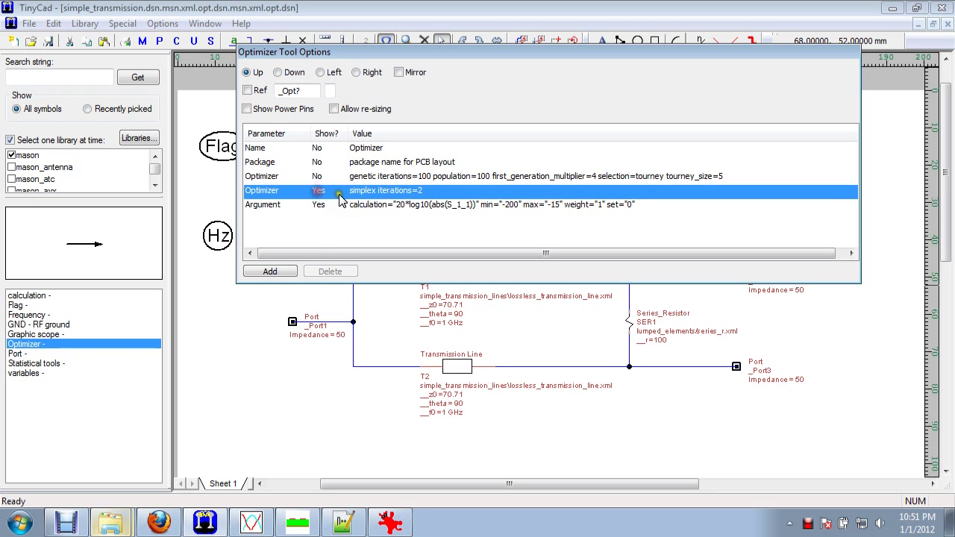
left_click(320, 191)
left_click(318, 177)
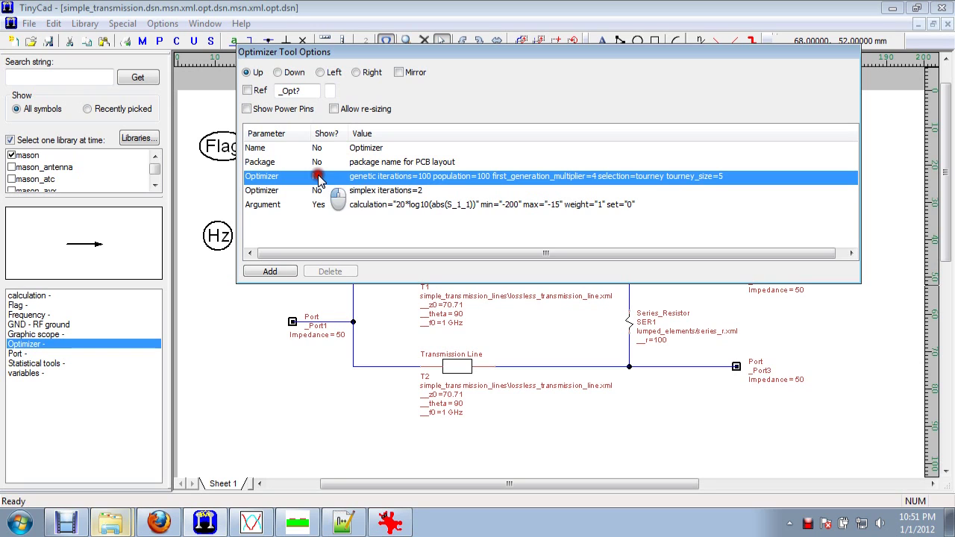
left_click(316, 177)
left_click(276, 384)
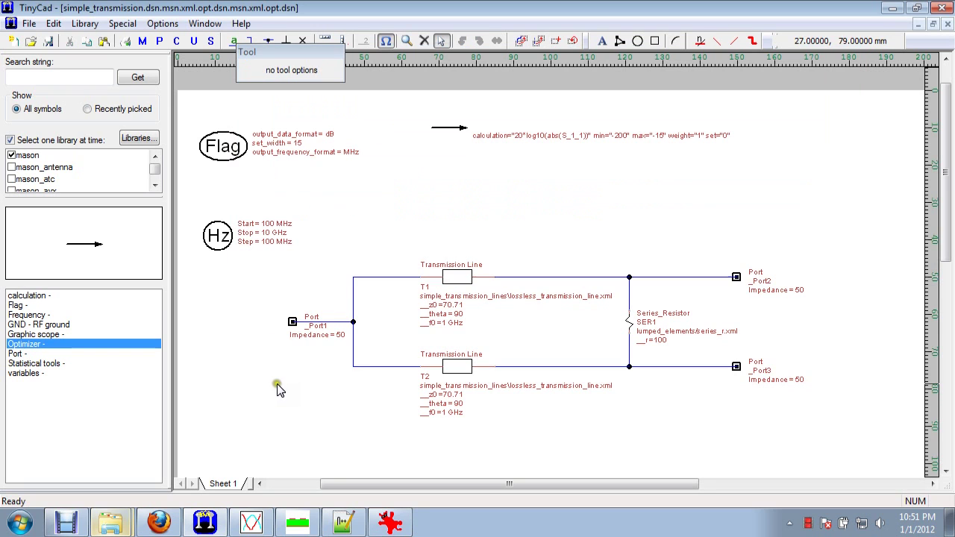
Run the Mason solver on the schematic, review its console output and close the console.
left_click(142, 42)
left_click(451, 294)
left_click(172, 42)
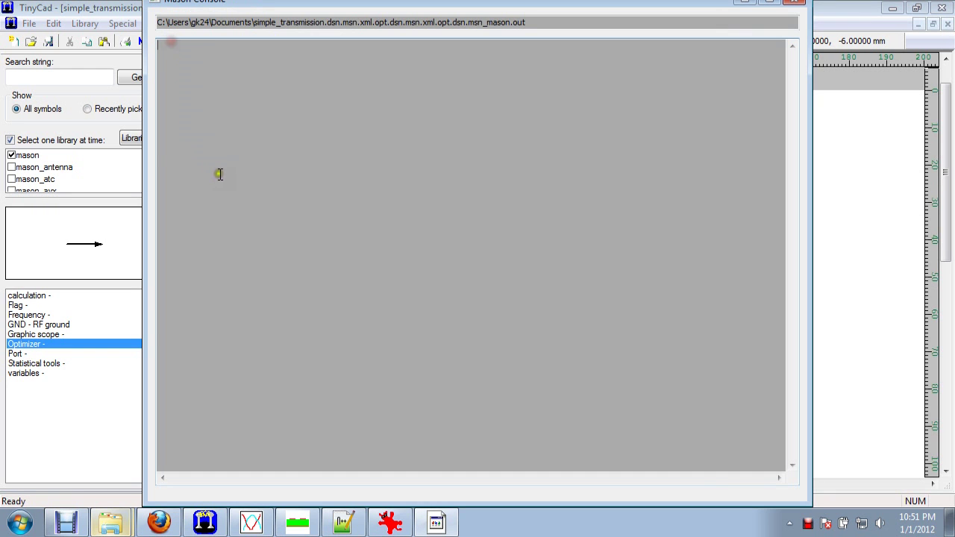
left_click_drag(252, 192, 130, 128)
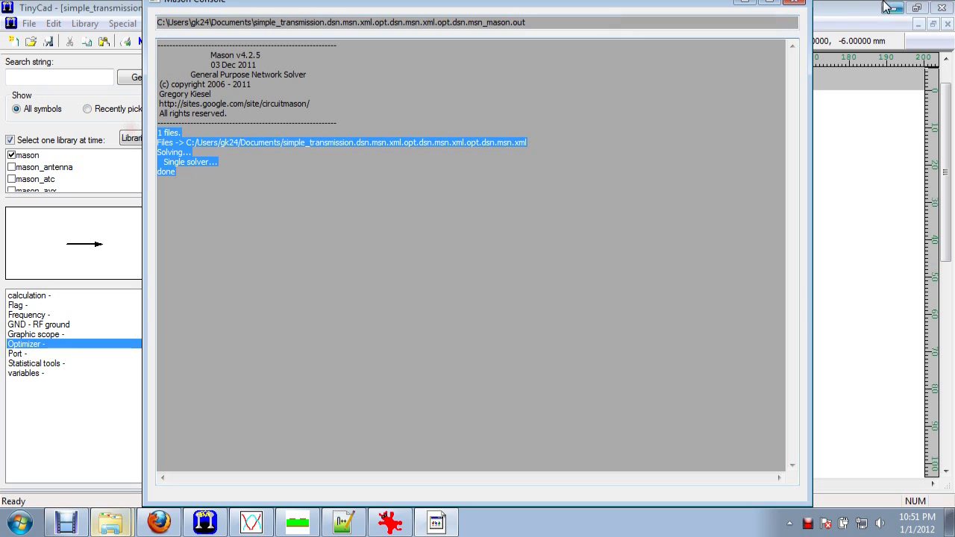
left_click(794, 3)
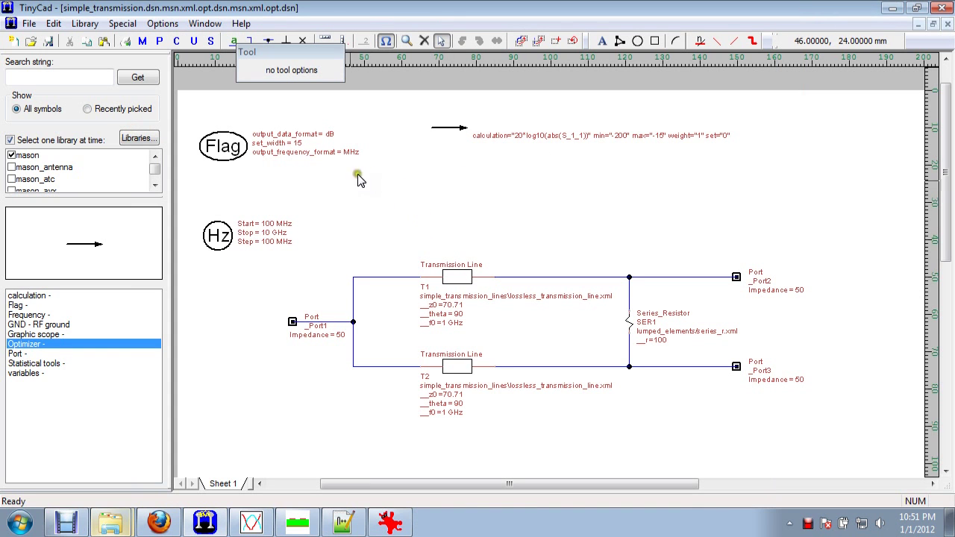
Examine the match, through and isolation curves in Mason Plot, and return to the TinyCad schematic.
left_click(252, 523)
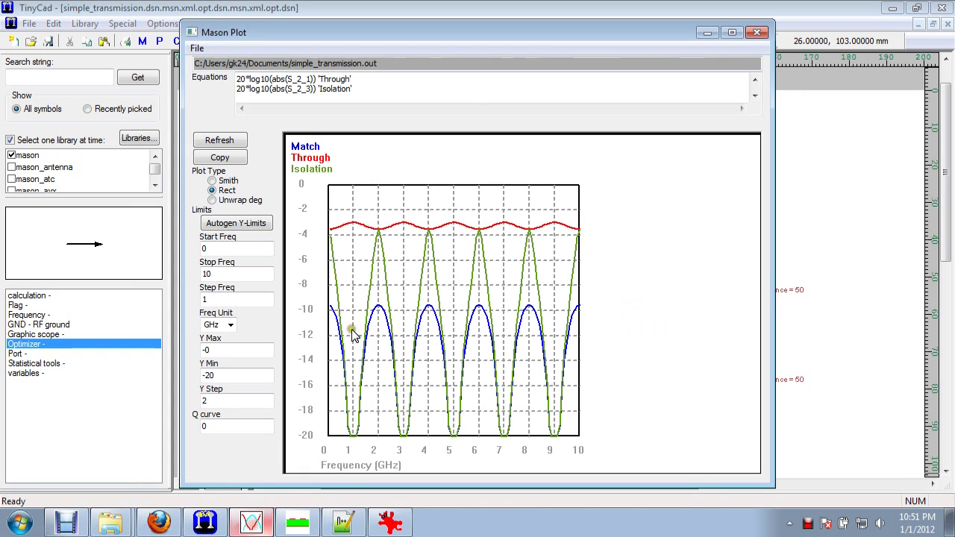
left_click_drag(341, 38, 691, 30)
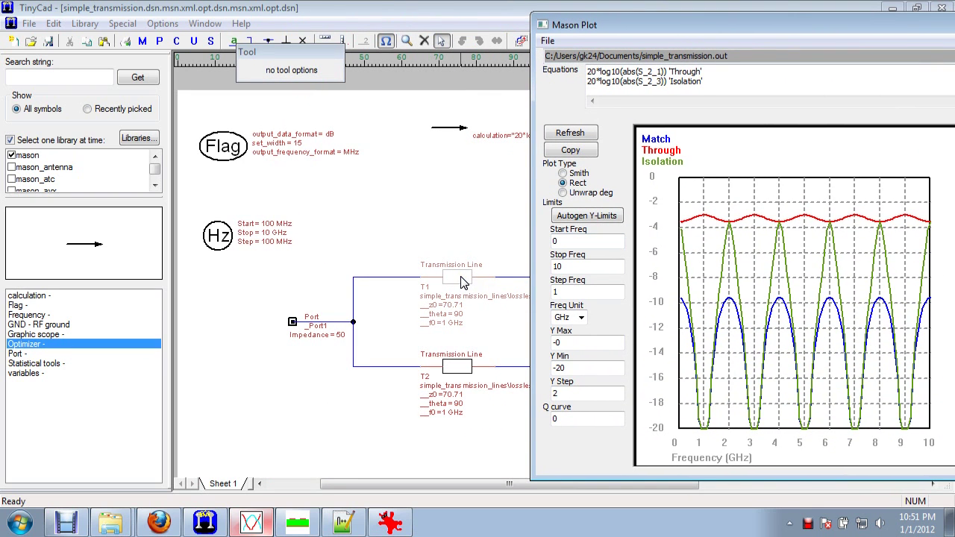
left_click(446, 246)
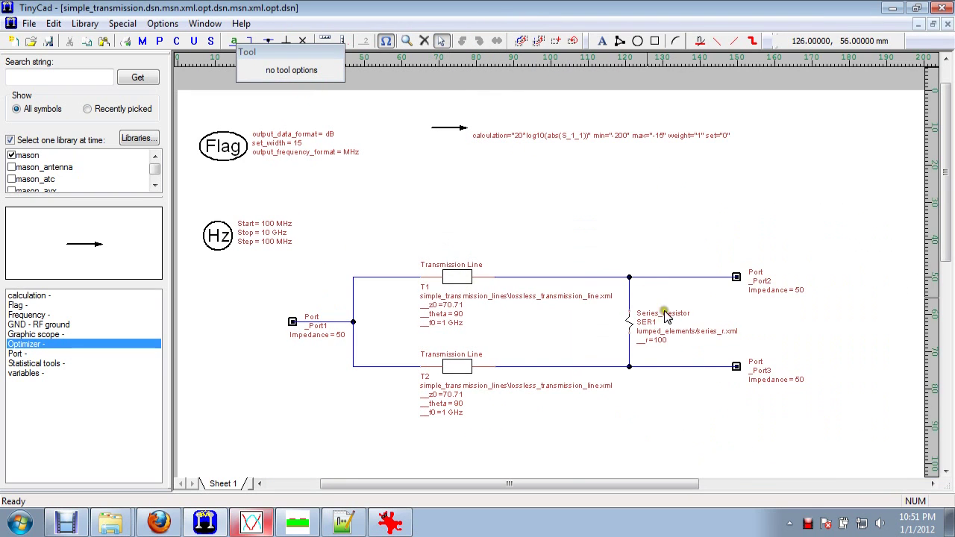
Try replacing the semicolon after the value in transmission line T1's __z0 argument with a colon.
double_click(458, 286)
left_click_drag(400, 61, 402, 35)
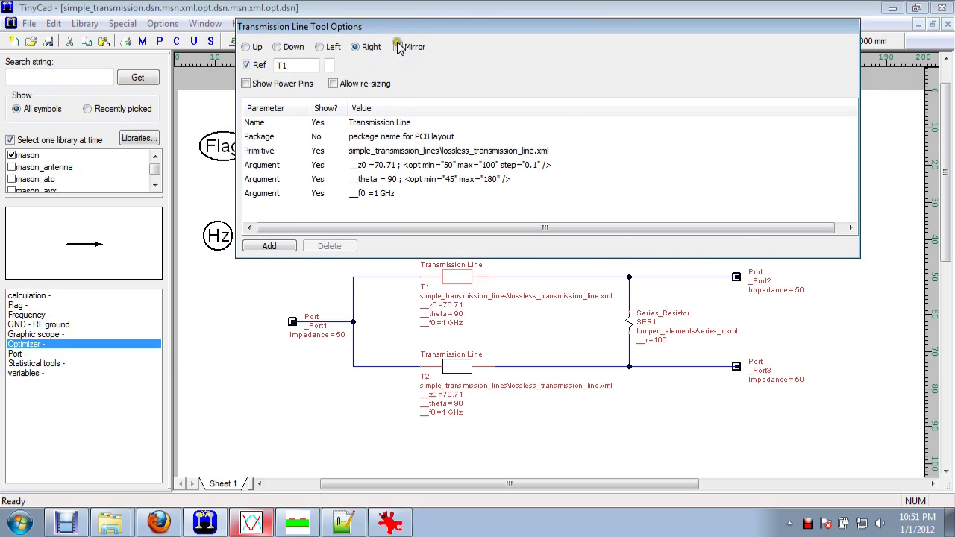
double_click(393, 163)
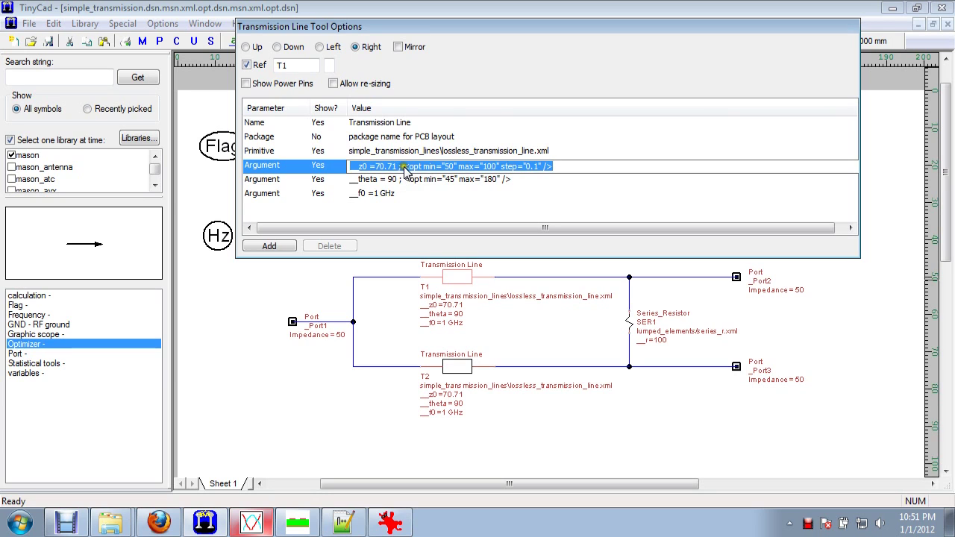
left_click(598, 168)
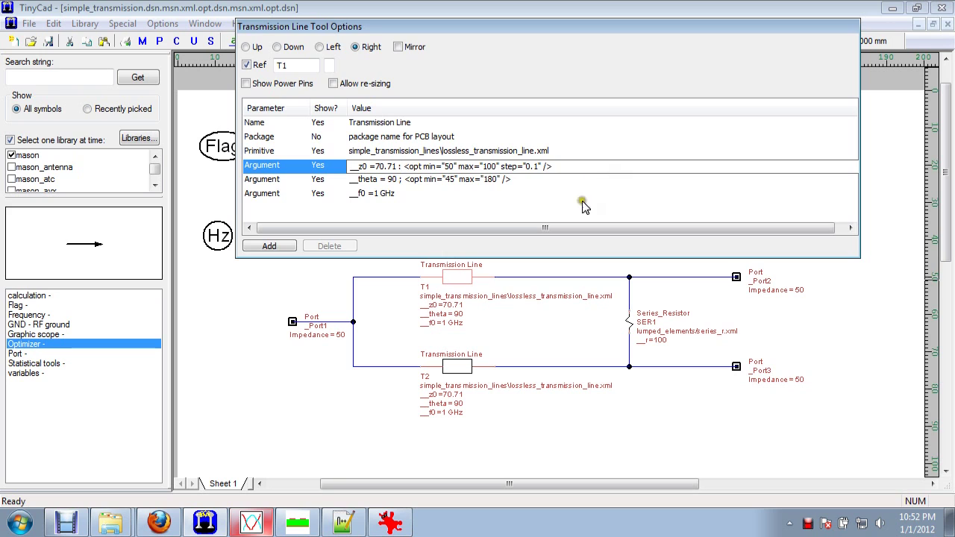
left_click(547, 342)
left_click(458, 277)
left_click(468, 165)
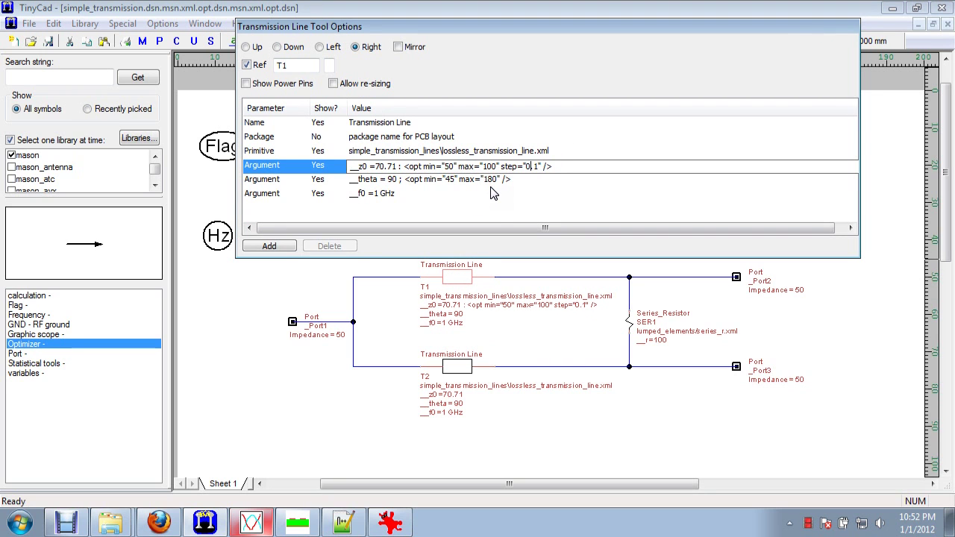
Restore the semicolon in T1's __z0 argument and try changing its opt tag to noopt.
key("BackSpace")
type(";")
key("Right")
key("Right")
type("no")
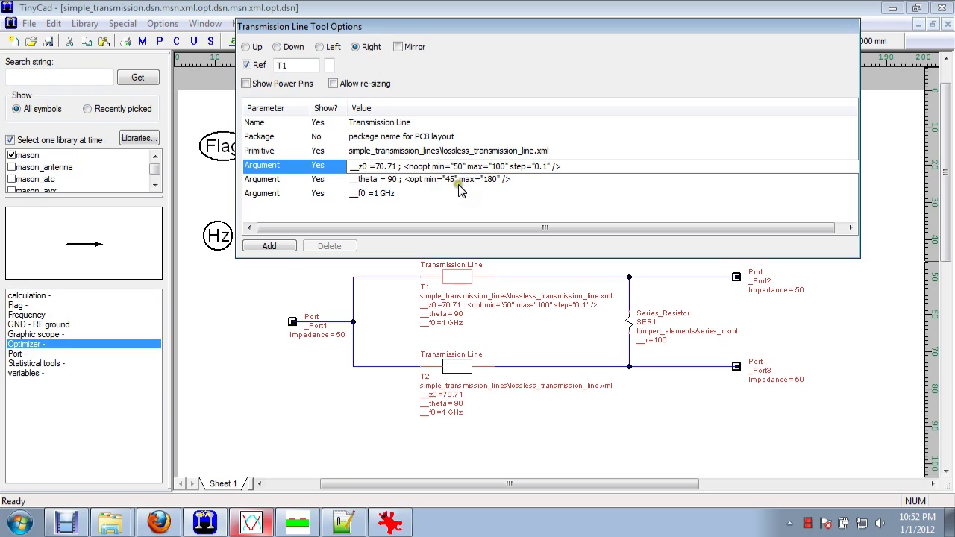
key("BackSpace")
key("BackSpace")
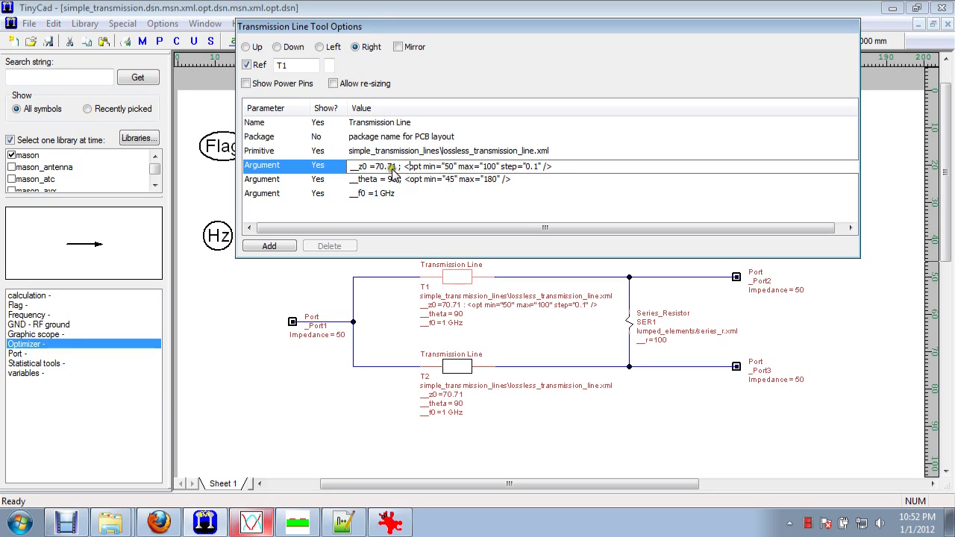
Examine the min, max and step settings of T1's __z0 argument, and its __theta and __f0 arguments.
left_click(483, 167)
left_click(506, 167)
left_click(529, 168)
left_click(425, 166)
left_click(381, 171)
left_click(387, 170)
left_click(390, 167)
left_click(400, 166)
left_click(477, 182)
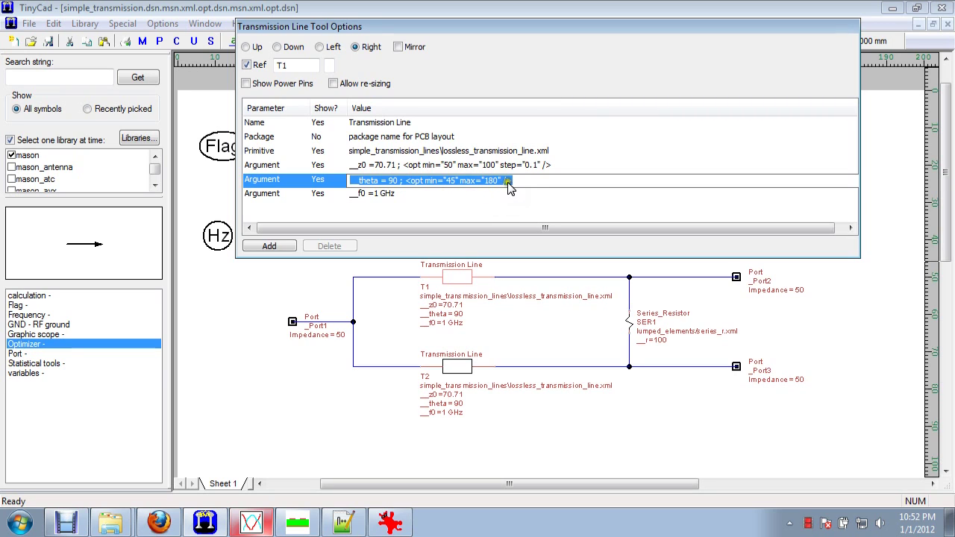
left_click(437, 195)
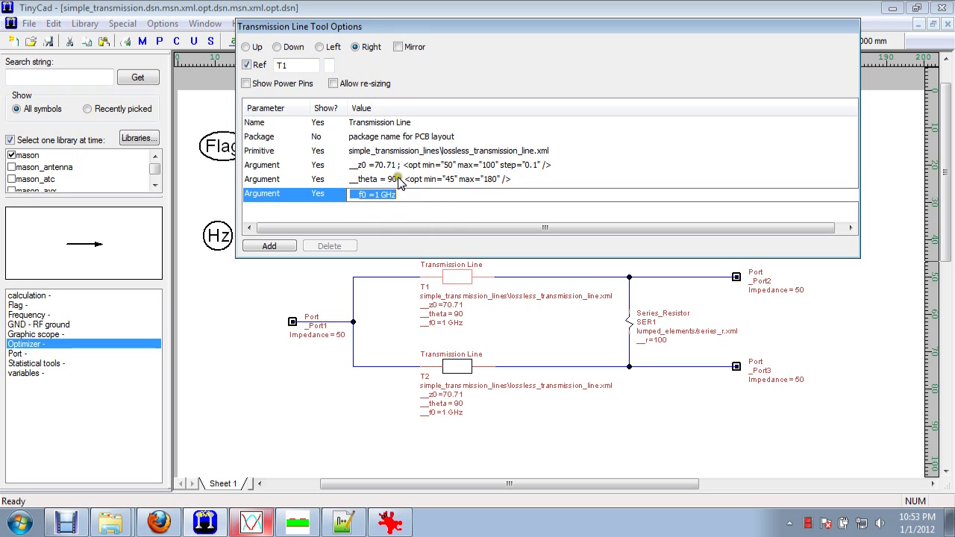
Set the optimization max of T1's __theta argument to "180 deg" and close the options.
left_click(405, 180)
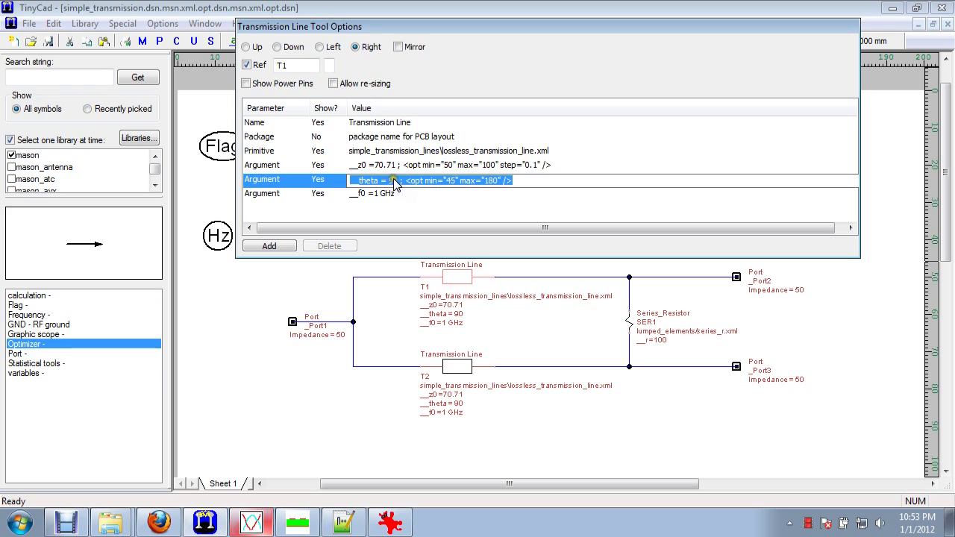
key("End")
key("Left")
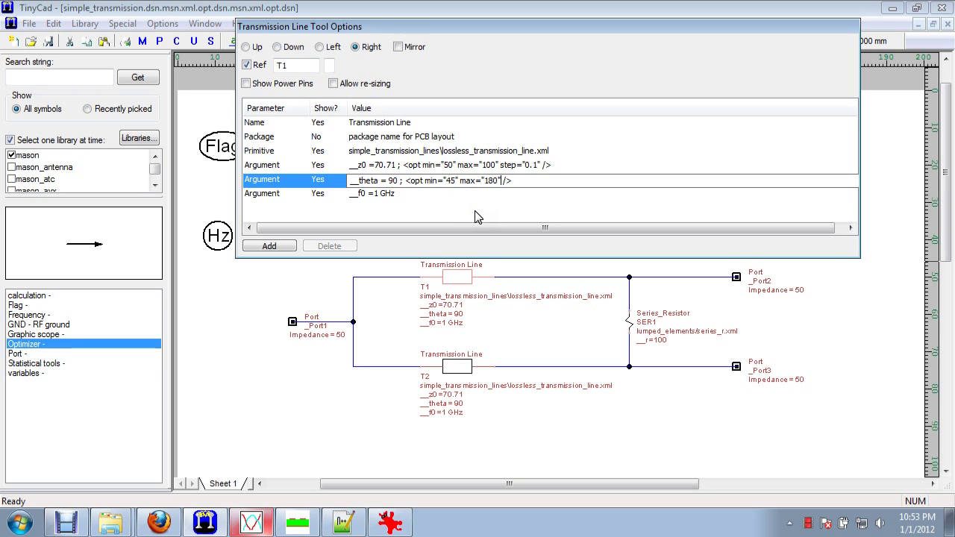
type("eg")
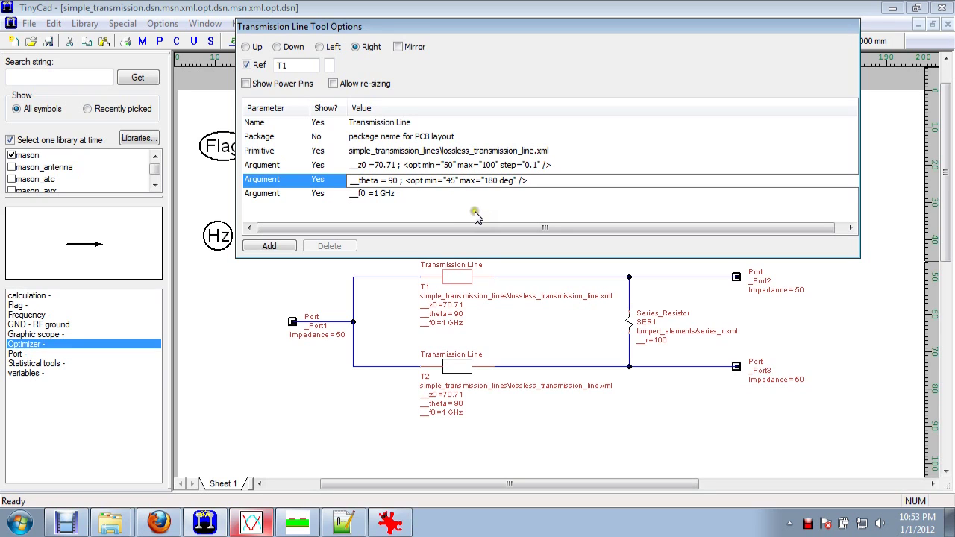
left_click(517, 182)
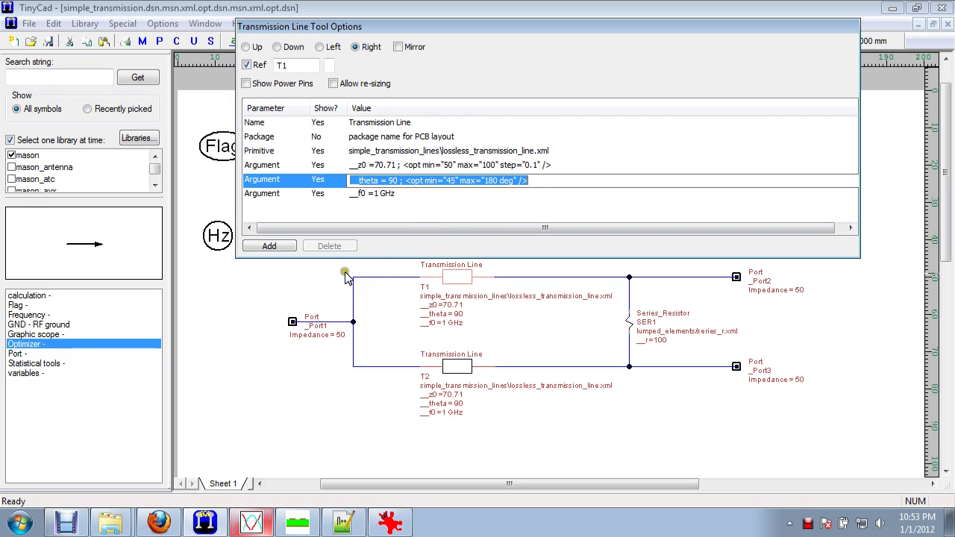
left_click(230, 315)
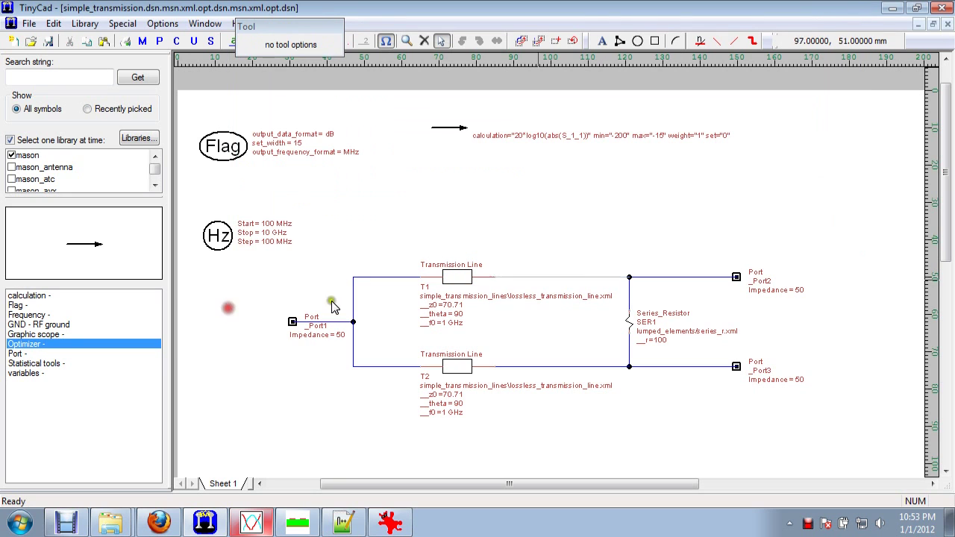
Check the optimization range in the series resistor's __r argument and close its options.
left_click(631, 321)
left_click(452, 167)
left_click(454, 168)
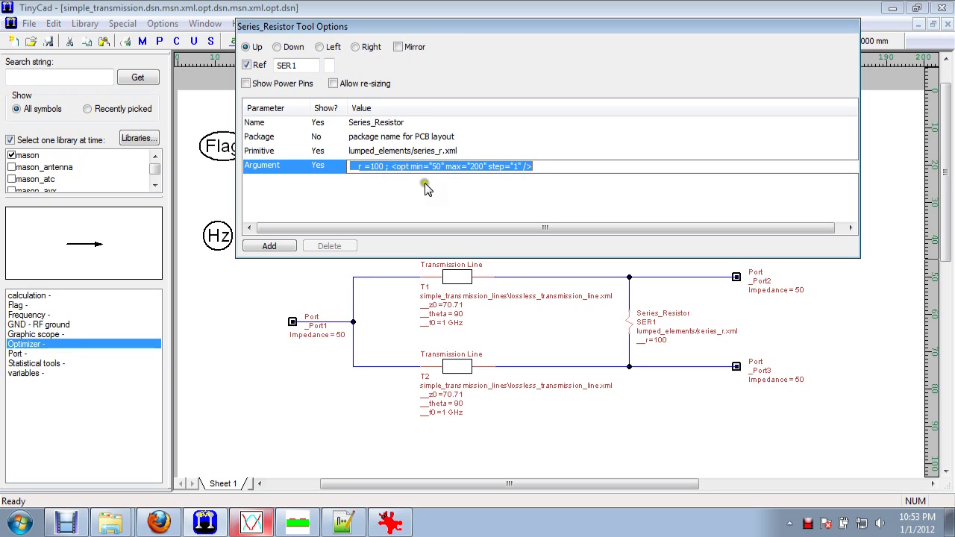
right_click(236, 313)
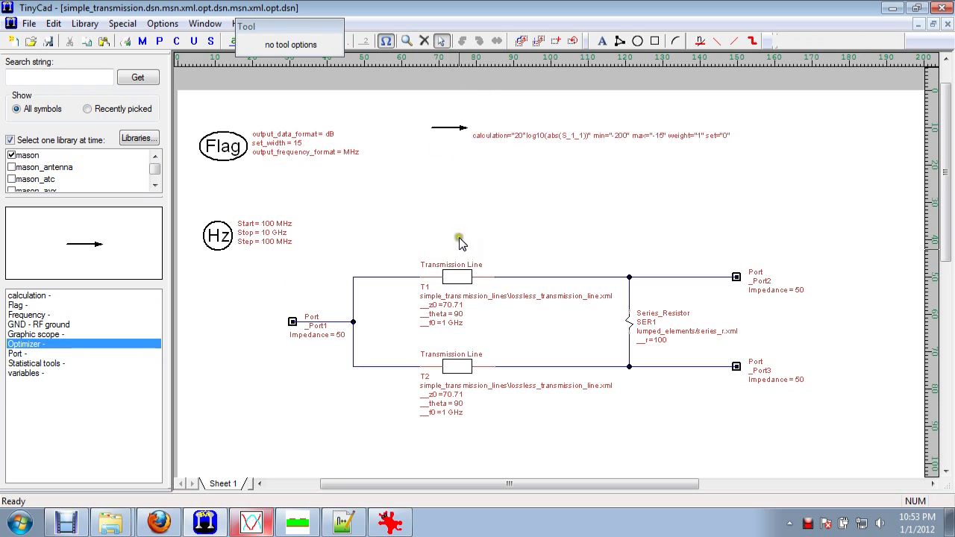
Set transmission line T1's __z0 value to 50, keeping its optimization range.
left_click(450, 278)
left_click(455, 166)
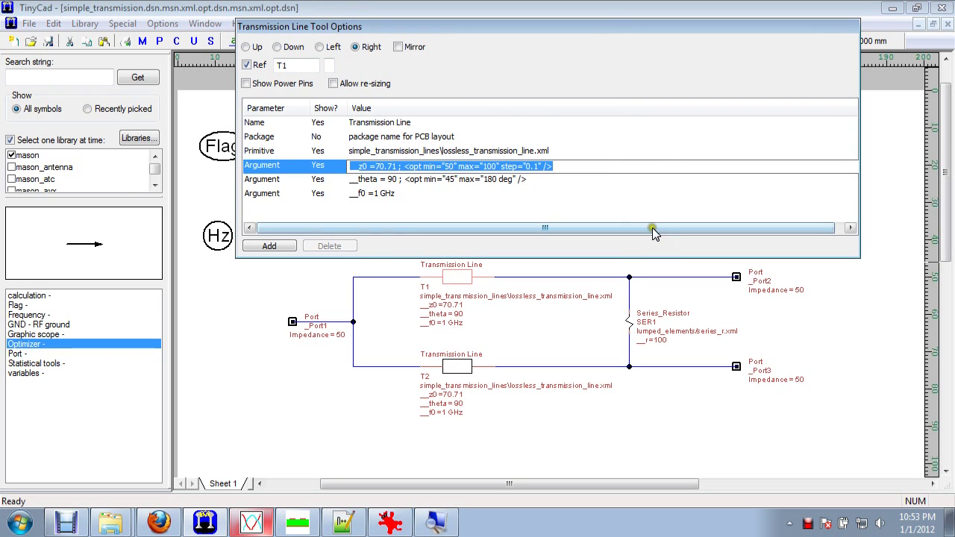
left_click(587, 167)
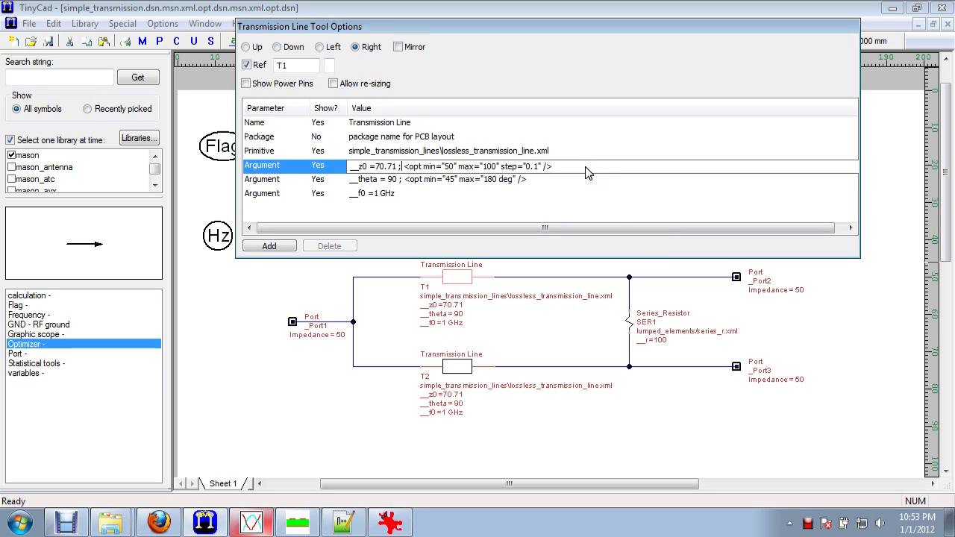
key("BackSpace")
key("BackSpace")
key("BackSpace")
key("BackSpace")
key("BackSpace")
type("50")
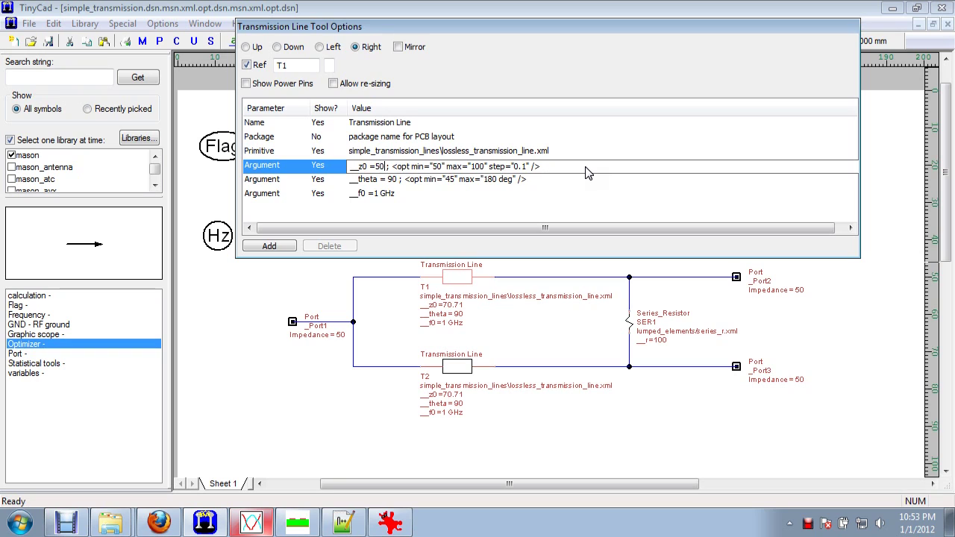
Set transmission line T1's __theta value to 180 and close its options.
left_click(599, 183)
left_click(581, 182)
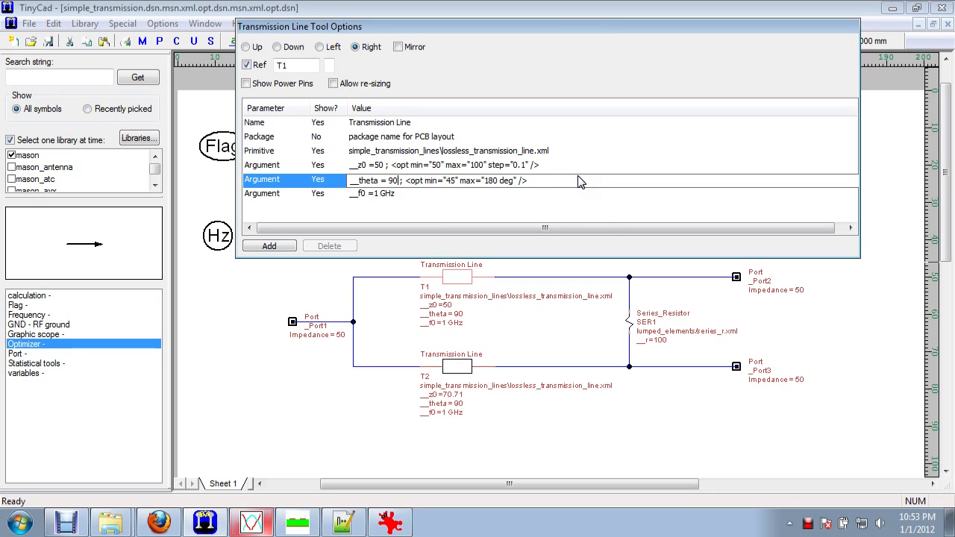
key("BackSpace")
key("BackSpace")
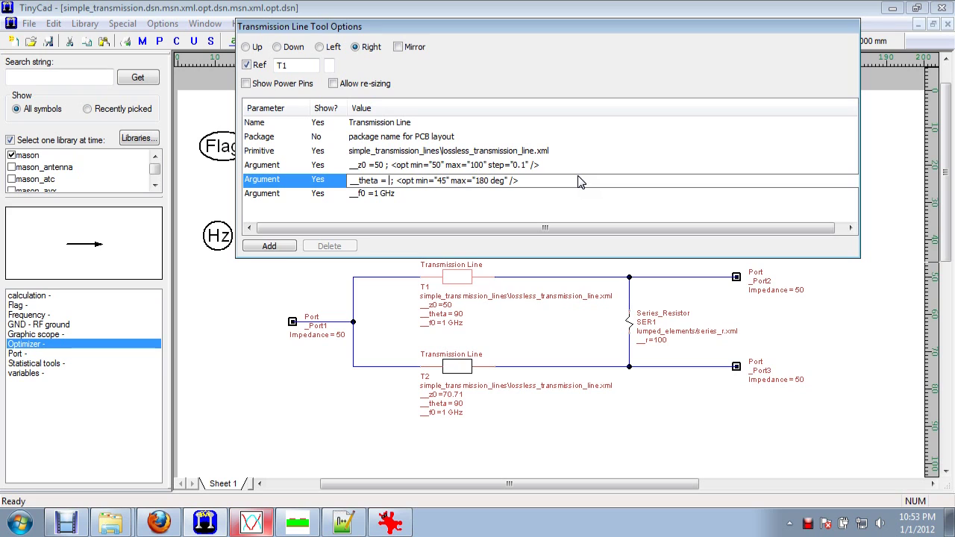
type("180")
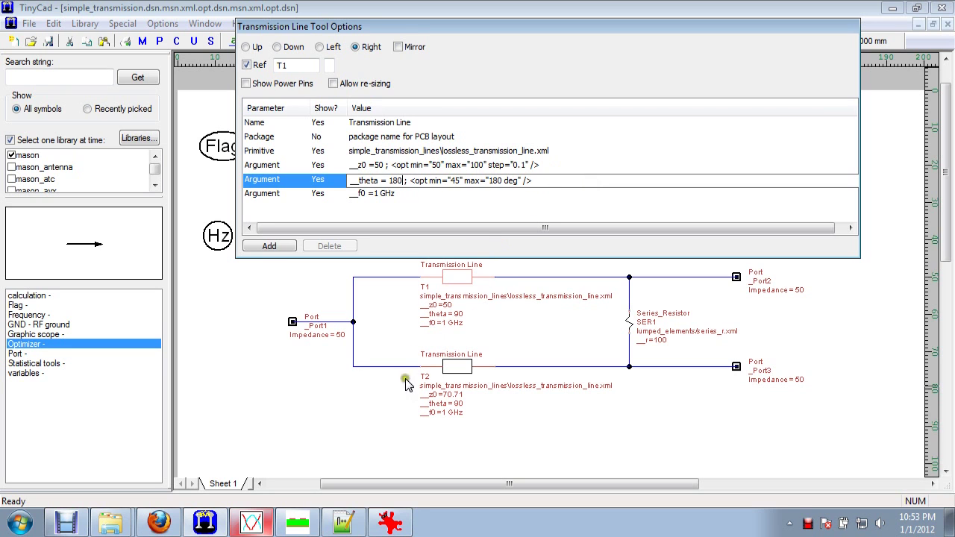
left_click(396, 437)
Set transmission line T2's __z0 value to 100, keeping its optimization range.
left_click(454, 367)
left_click(481, 166)
left_click(482, 167)
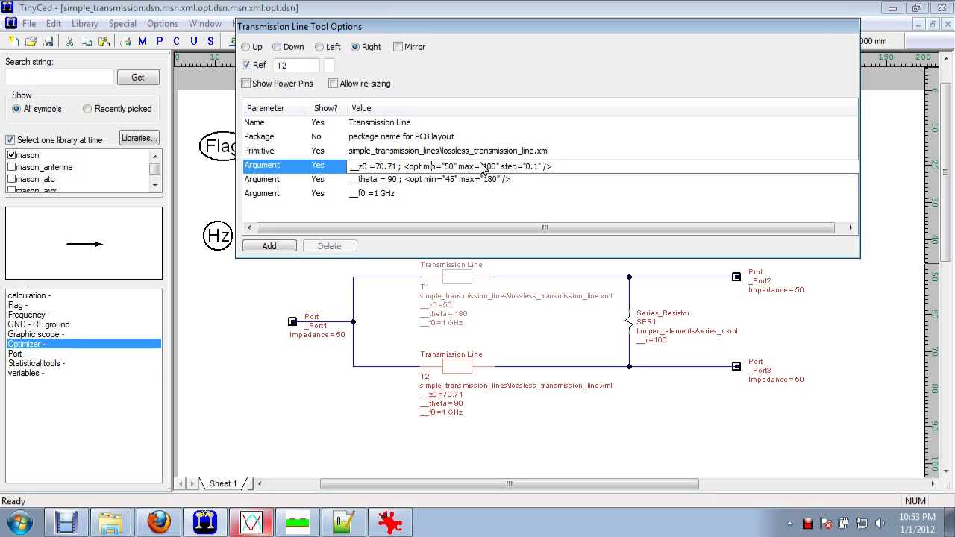
key("BackSpace")
key("BackSpace")
key("BackSpace")
key("BackSpace")
key("BackSpace")
type("100")
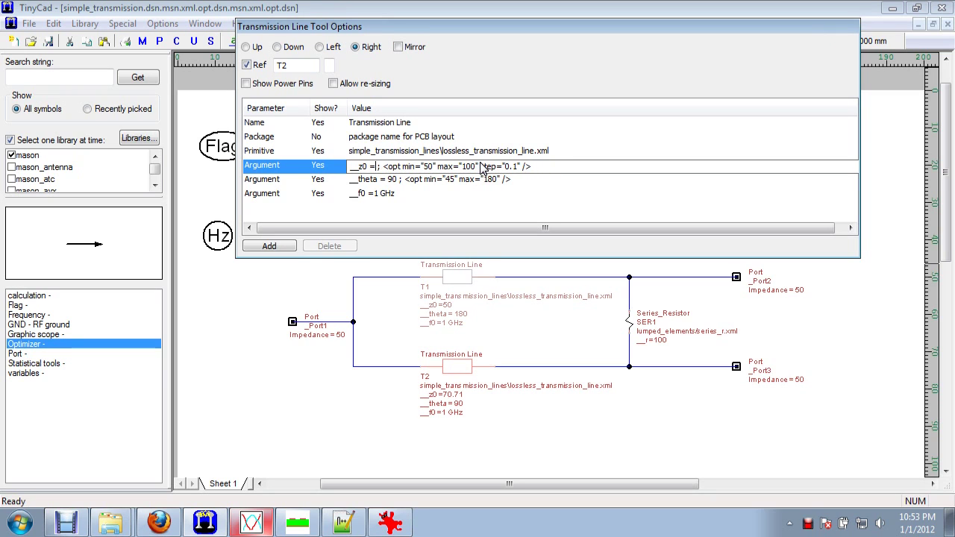
Set transmission line T2's __theta value to 180, keeping its optimization range.
left_click(527, 181)
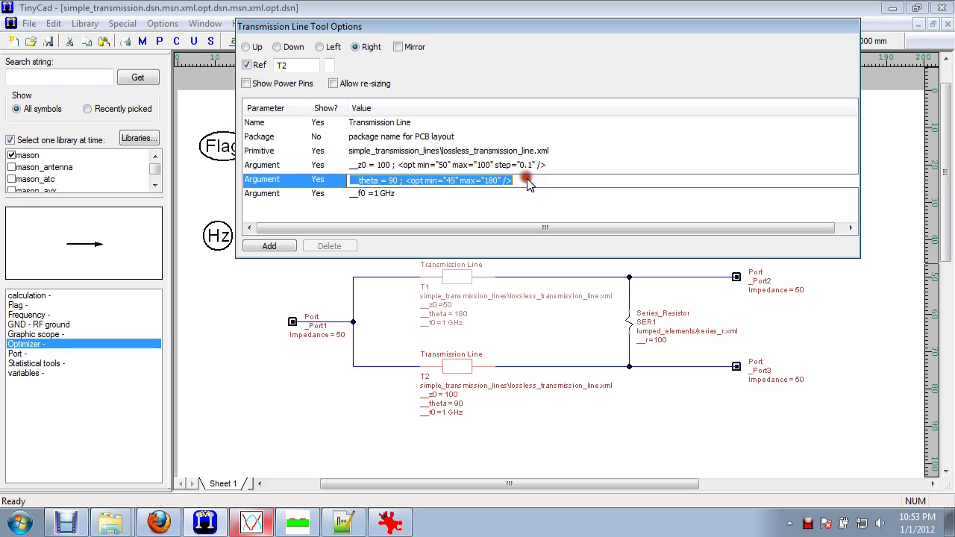
key("Left")
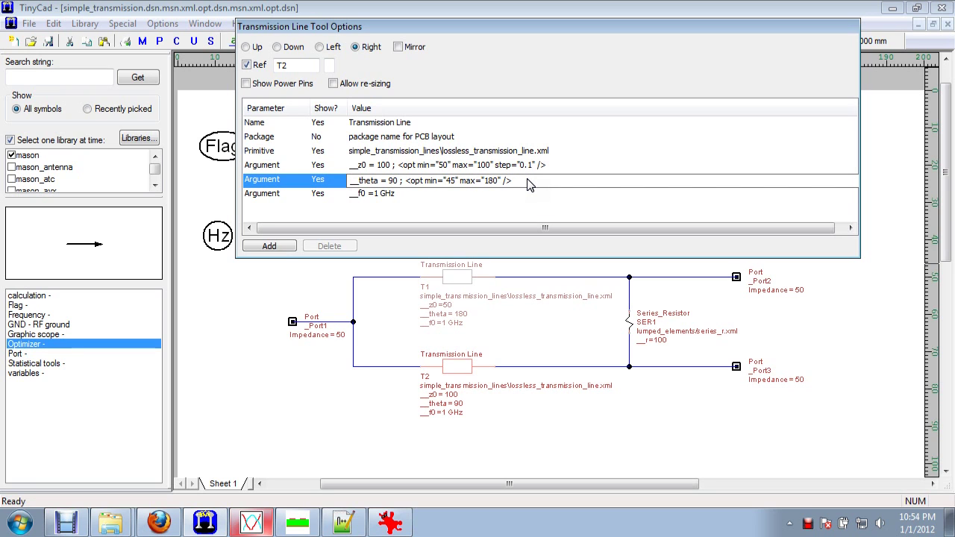
key("BackSpace")
type("18")
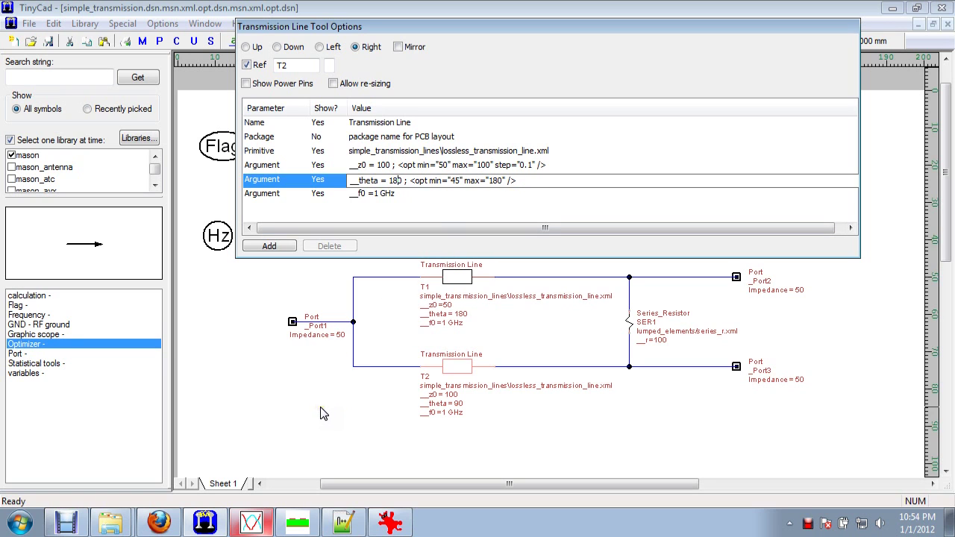
Set the series resistor SER1's __r value to 200, keeping its optimization range, and close its options.
left_click(633, 310)
left_click(455, 165)
left_click(455, 165)
key("Left")
key("Left")
key("Left")
key("Left")
key("Left")
key("Left")
key("Left")
key("Left")
key("Left")
key("Left")
key("Left")
key("Left")
key("Left")
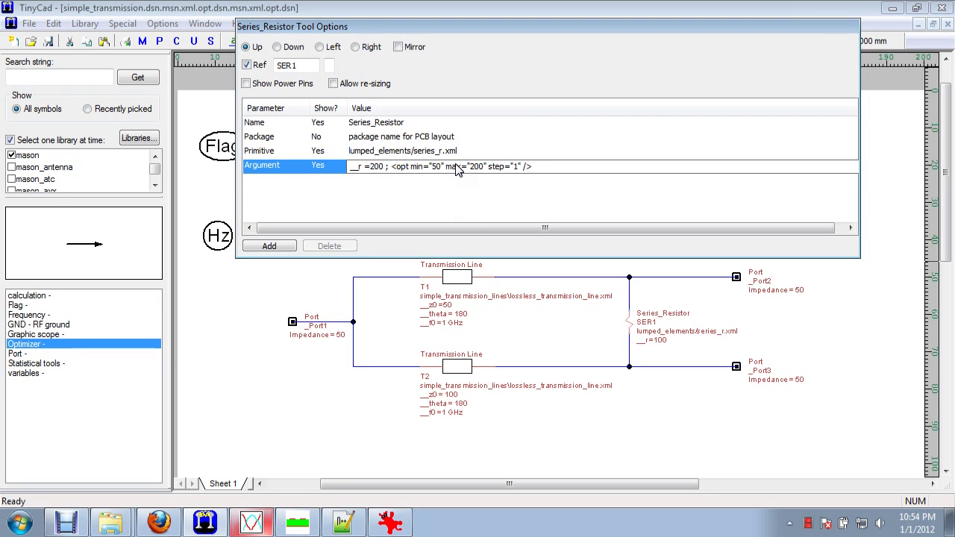
left_click(250, 291)
Open the Optimizer symbol's options and make its genetic and simplex parameters visible on the schematic.
left_click(445, 140)
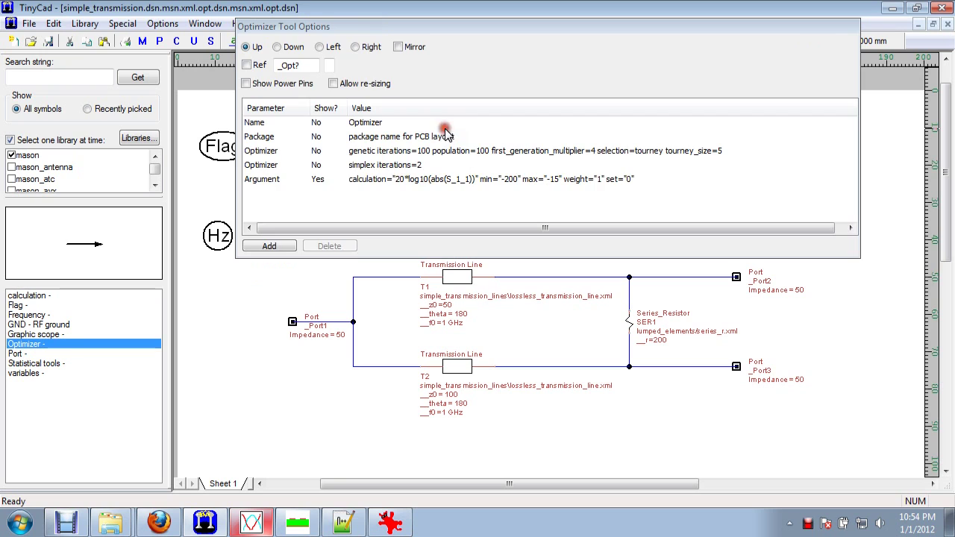
left_click(321, 164)
left_click(320, 152)
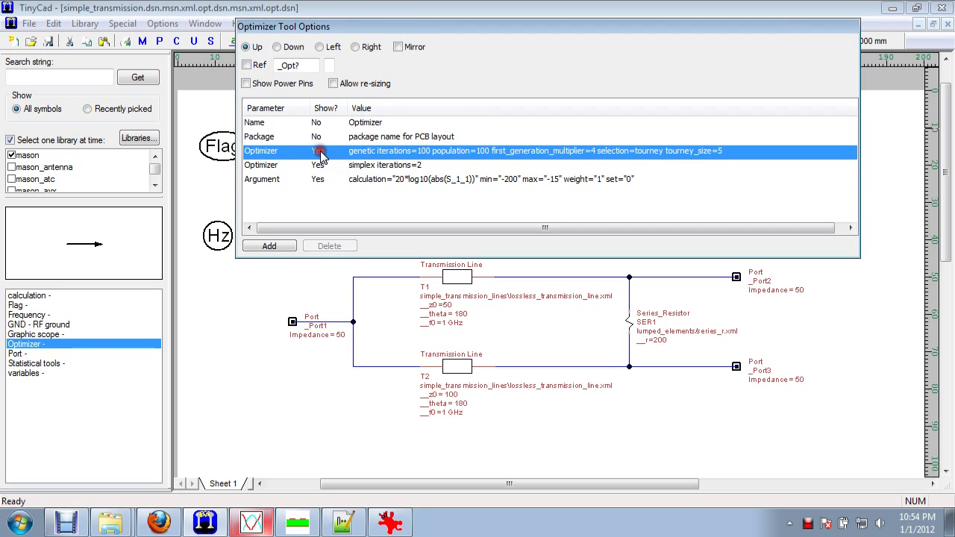
Set the genetic optimizer's population to 30 and its iterations to 10.
left_click(435, 152)
key("Left")
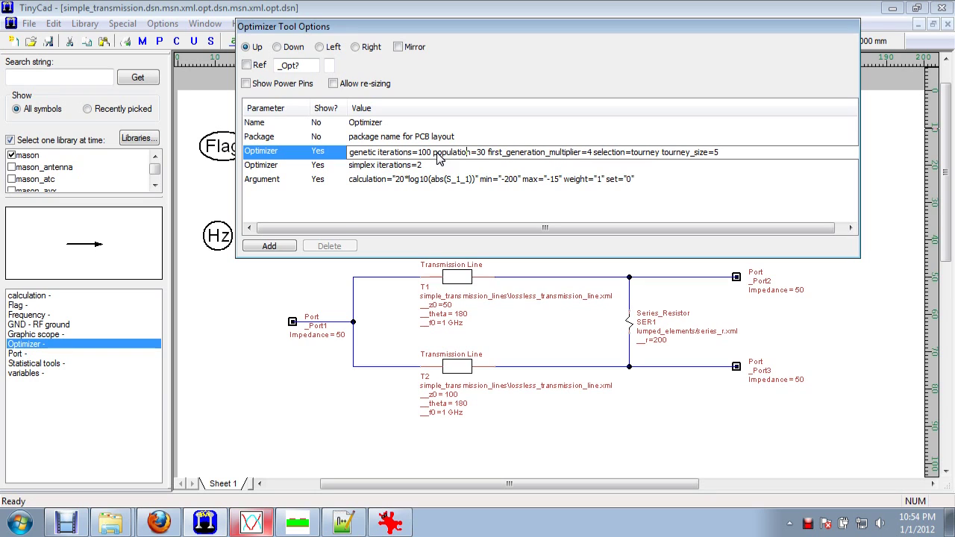
key("BackSpace")
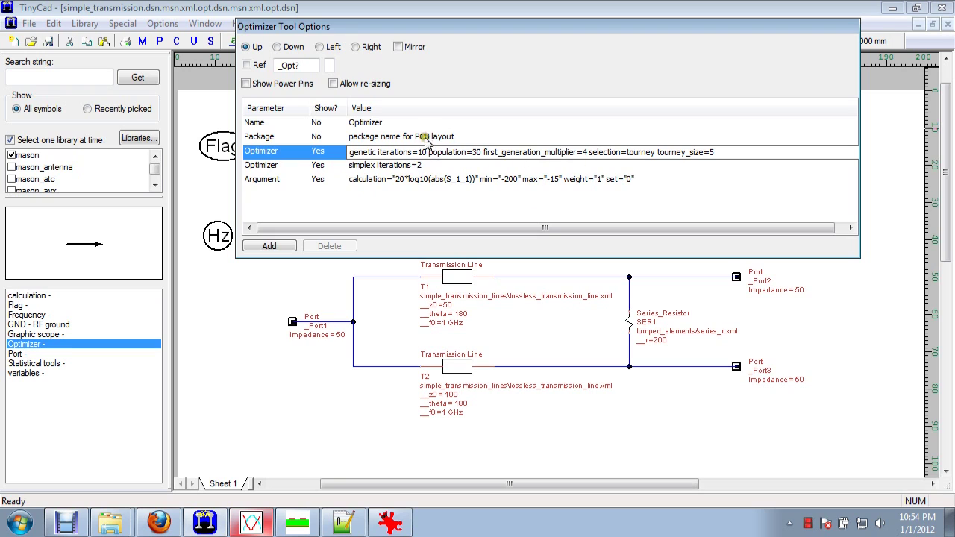
Add two new parameters to the Optimizer symbol and name both of them Argument.
left_click(276, 247)
left_click(273, 244)
left_click(263, 180)
left_click(265, 196)
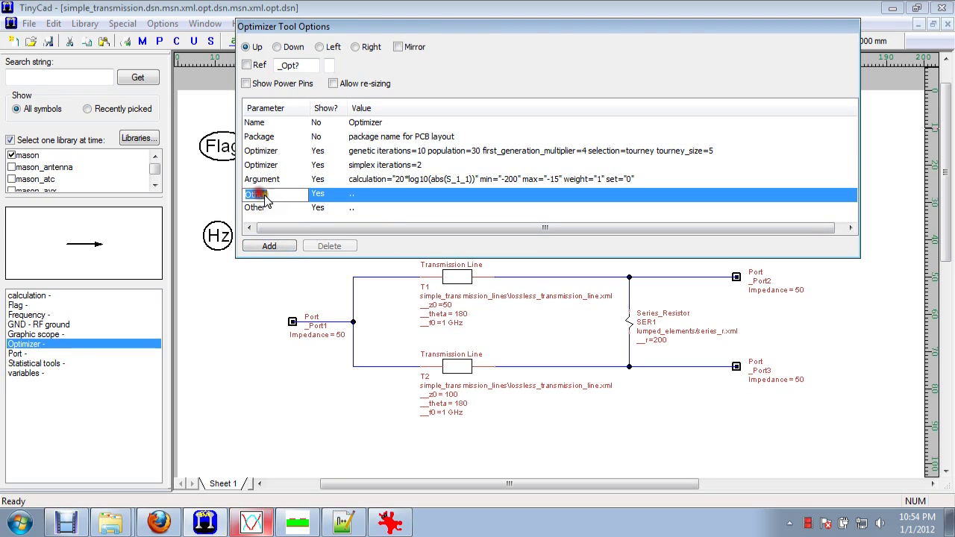
type("Argument")
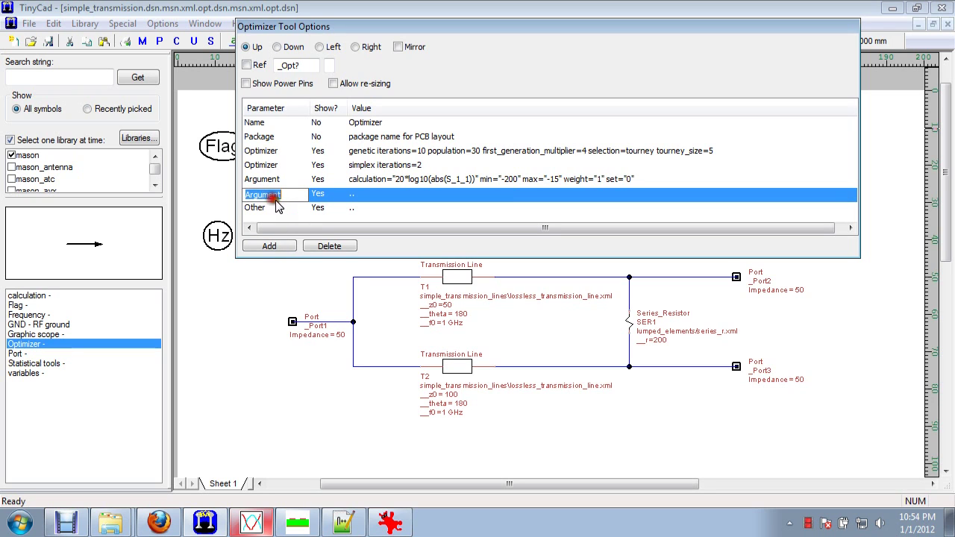
left_click(274, 209)
type("Argument")
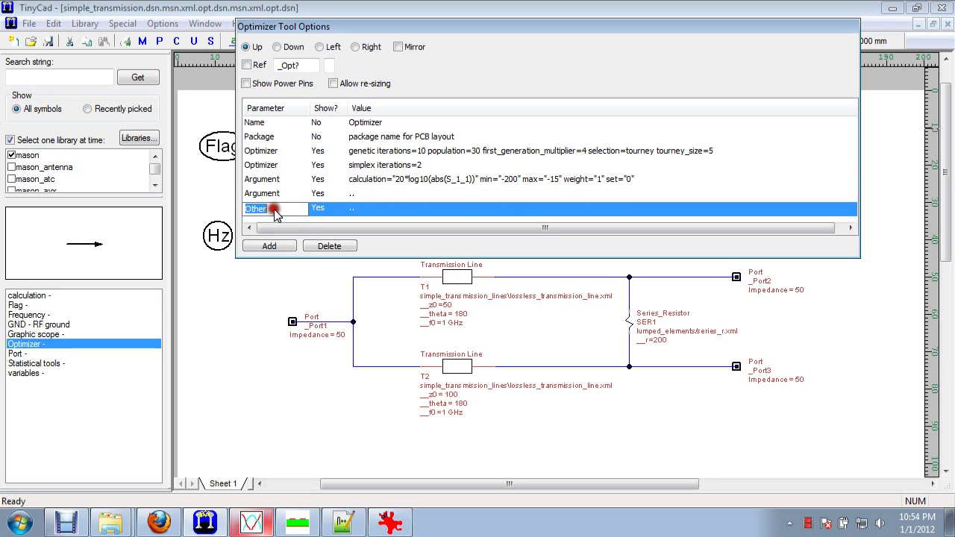
Copy the S_1_1 calculation goal into the values of both new Argument parameters.
left_click(396, 182)
key("ctrl+c")
left_click(396, 195)
key("ctrl+v")
left_click(418, 207)
key("ctrl+v")
Change the second goal's calculation to S_2_1 and the third goal's calculation to S_2_3.
left_click(482, 196)
key("End")
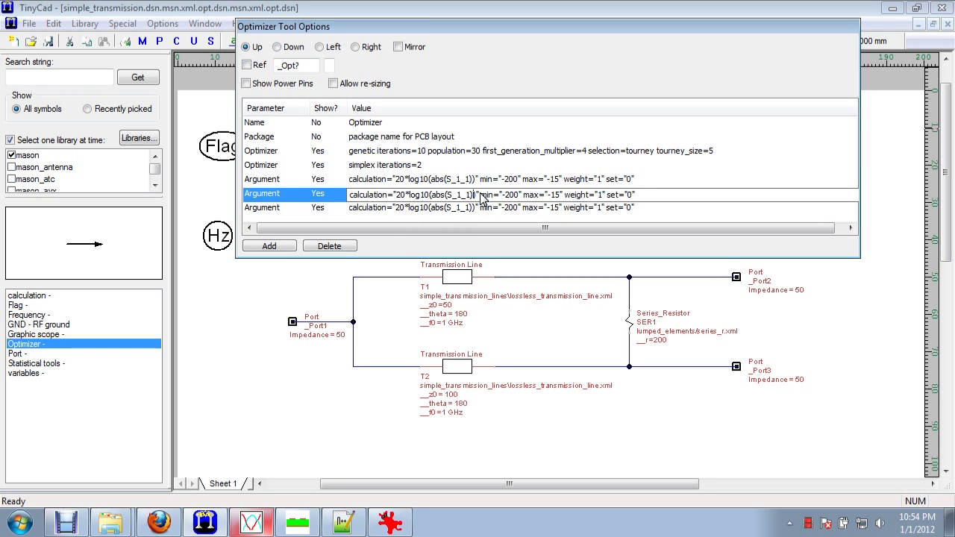
key("BackSpace")
type("2")
left_click(486, 209)
key("End")
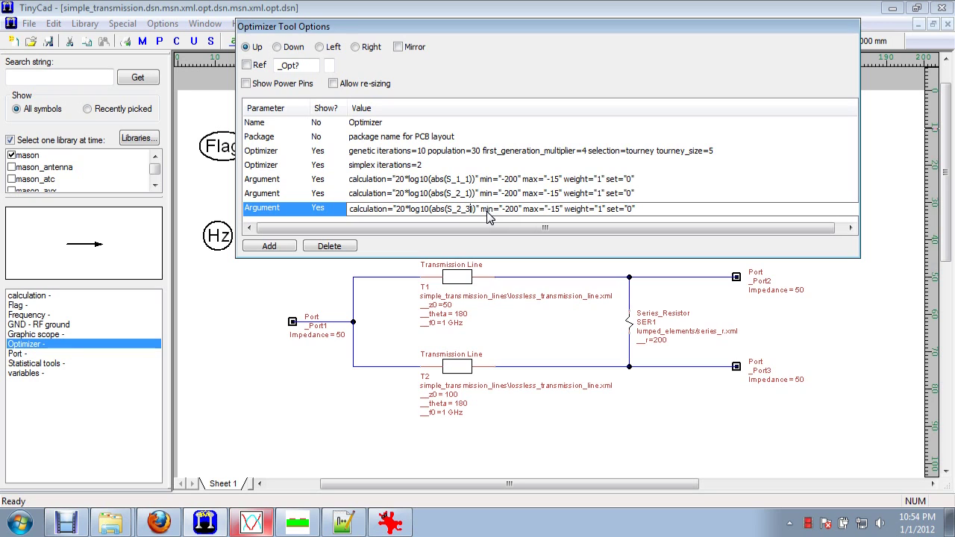
Examine the calculation, min, max, weight and set attributes of the S_1_1 goal.
left_click(636, 180)
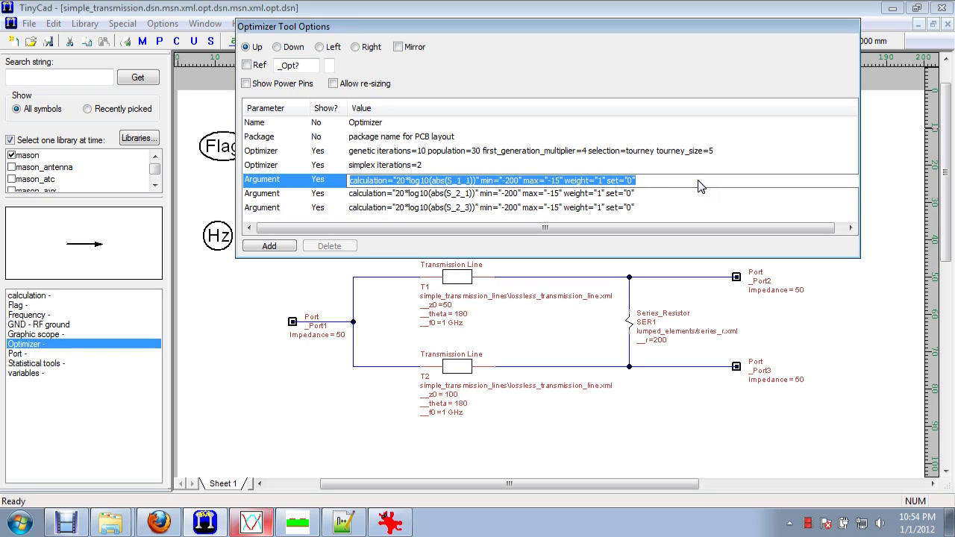
key("End")
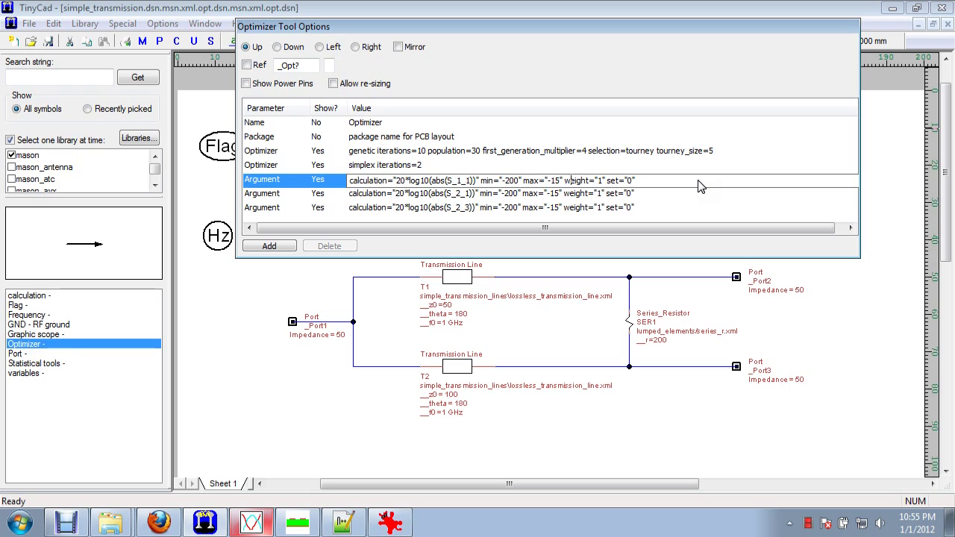
key("Left")
key("Left")
key("Left")
key("Left")
key("Left")
key("Left")
key("Left")
key("Left")
key("Left")
key("Left")
key("Left")
key("Left")
key("Left")
key("Left")
key("Left")
key("Left")
key("Left")
key("Left")
key("Left")
key("Left")
left_click(398, 184)
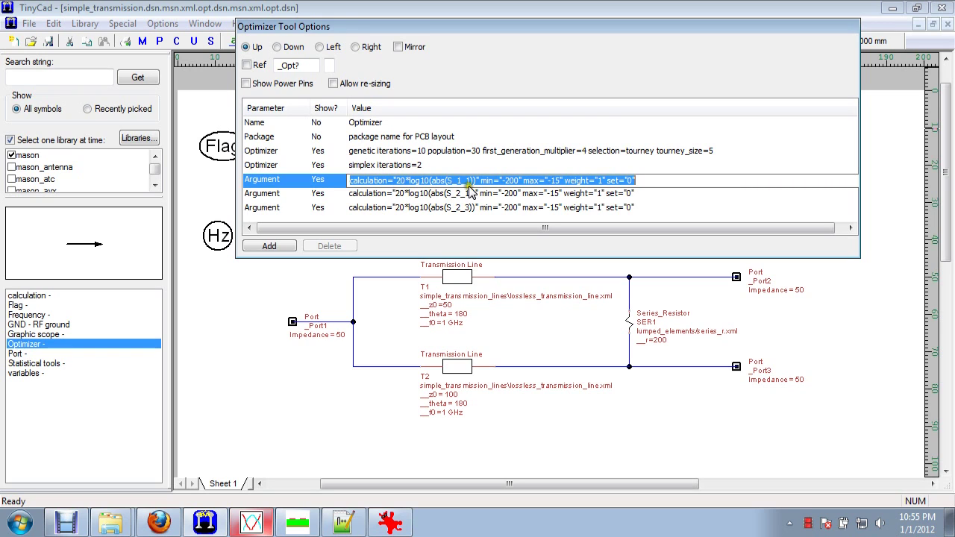
Set the S_2_1 goal's min to -3.02 and max to -3, and close the optimizer options.
left_click(574, 194)
key("End")
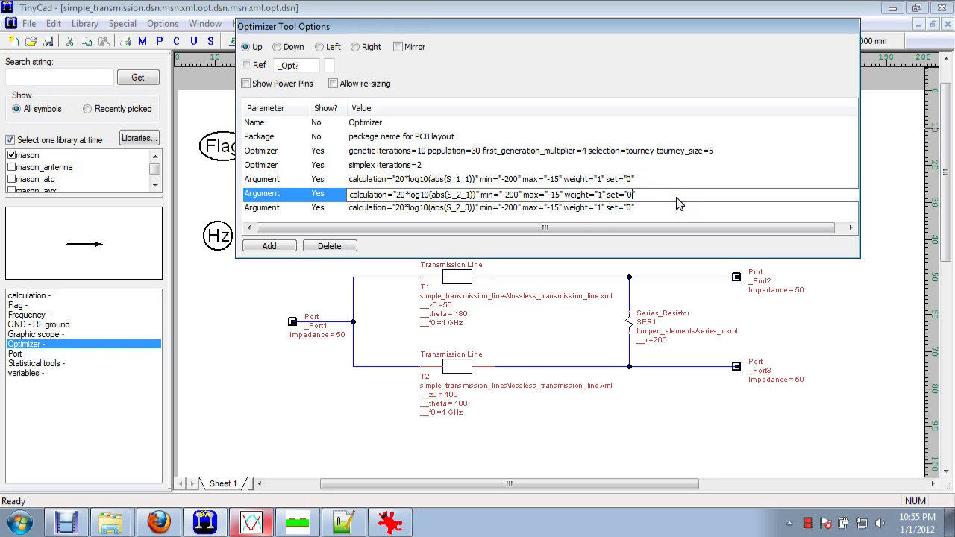
key("BackSpace")
key("BackSpace")
type("3")
key("BackSpace")
key("BackSpace")
key("BackSpace")
type("3.02")
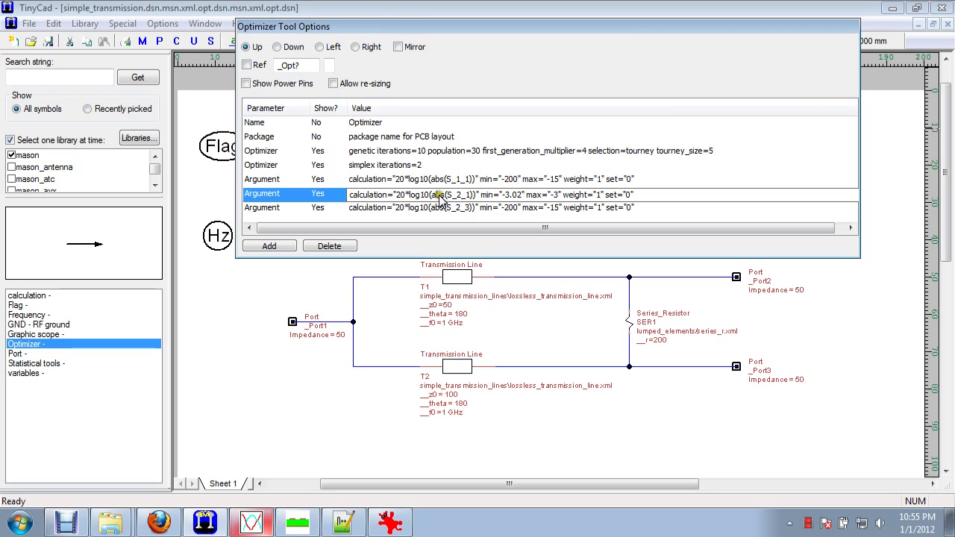
left_click(504, 200)
left_click(514, 209)
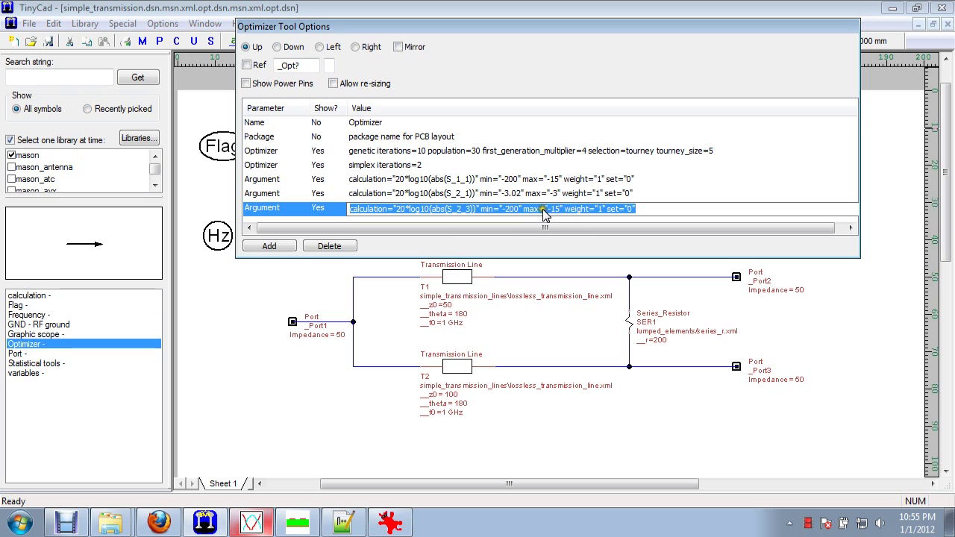
left_click(228, 356)
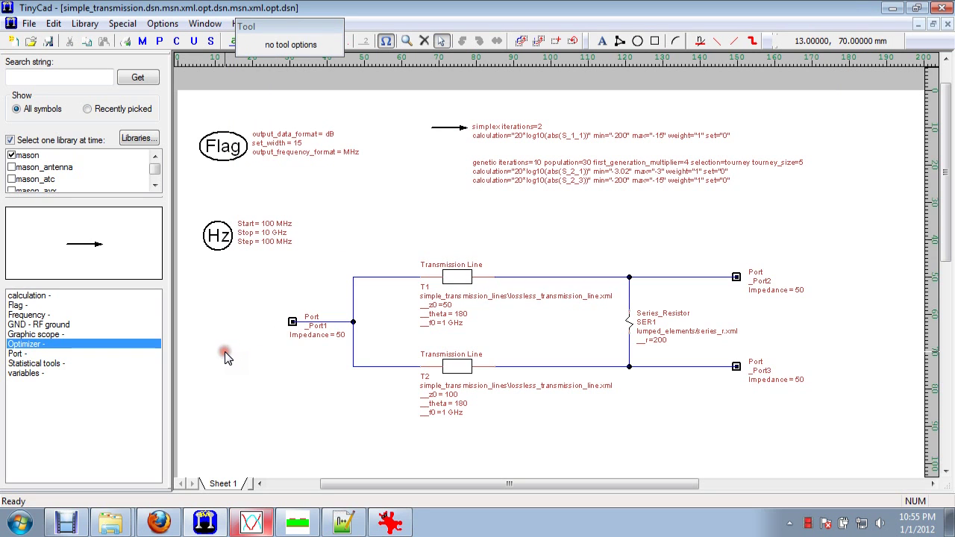
Run Mason on the schematic, saving the changes, and bring the Mason Plot window fully into view.
left_click(146, 43)
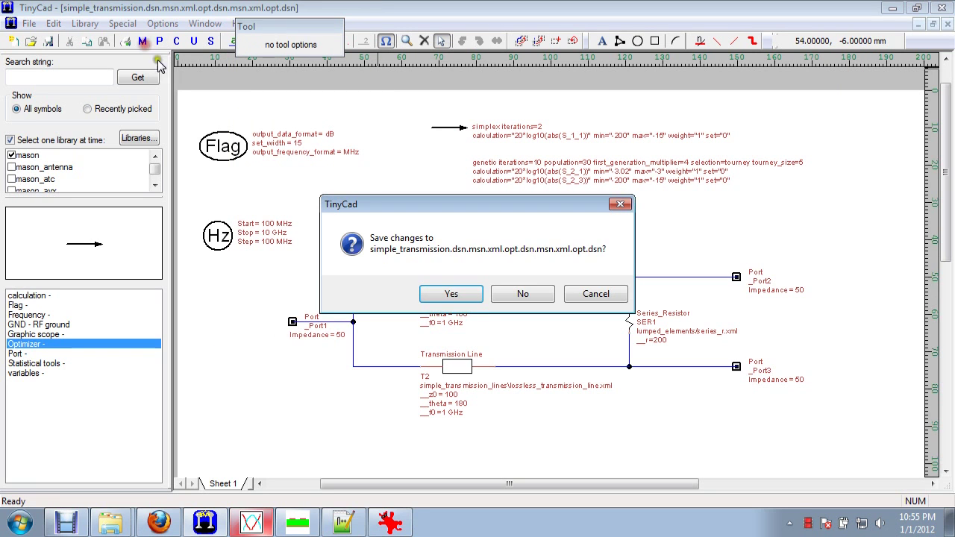
left_click(450, 293)
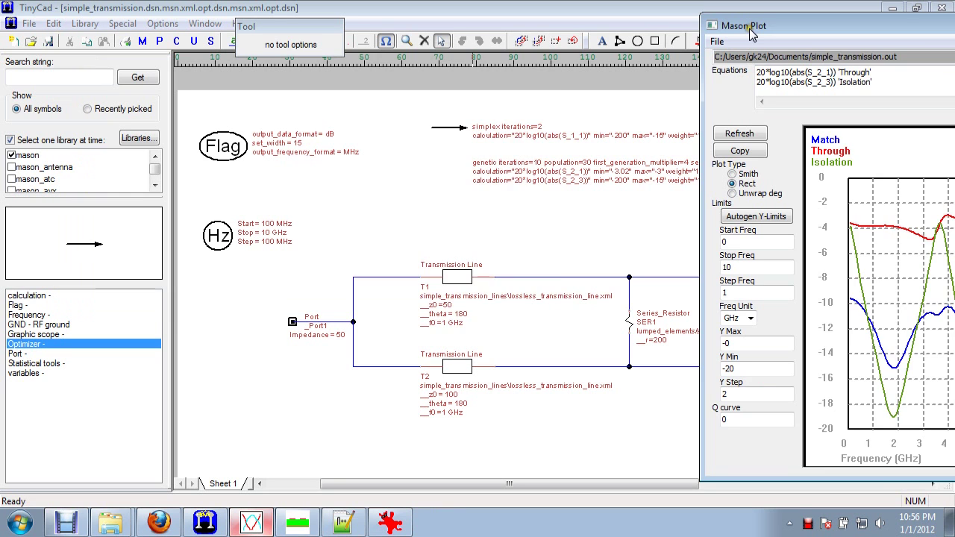
left_click_drag(597, 28, 356, 29)
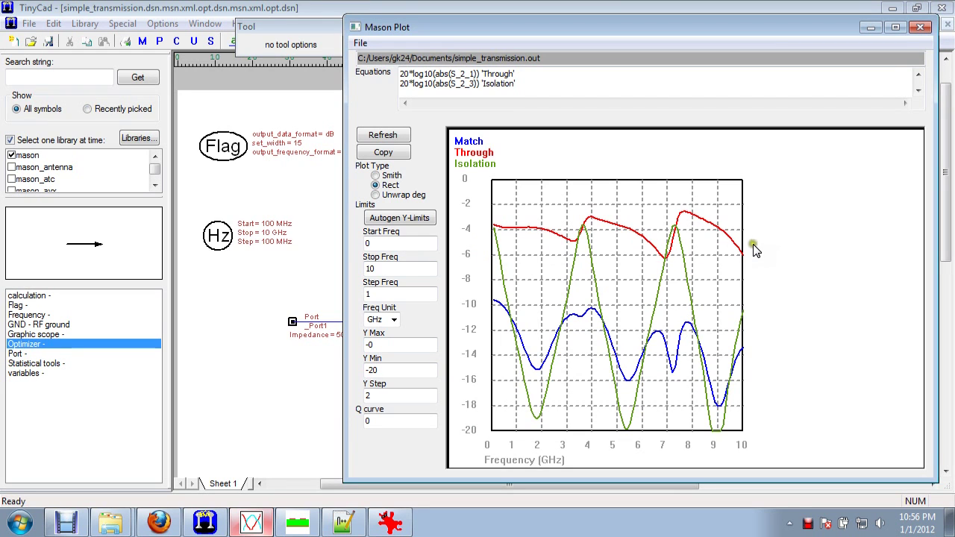
Return to the schematic and load the optimized version with the component values found by the optimizer.
left_click(306, 268)
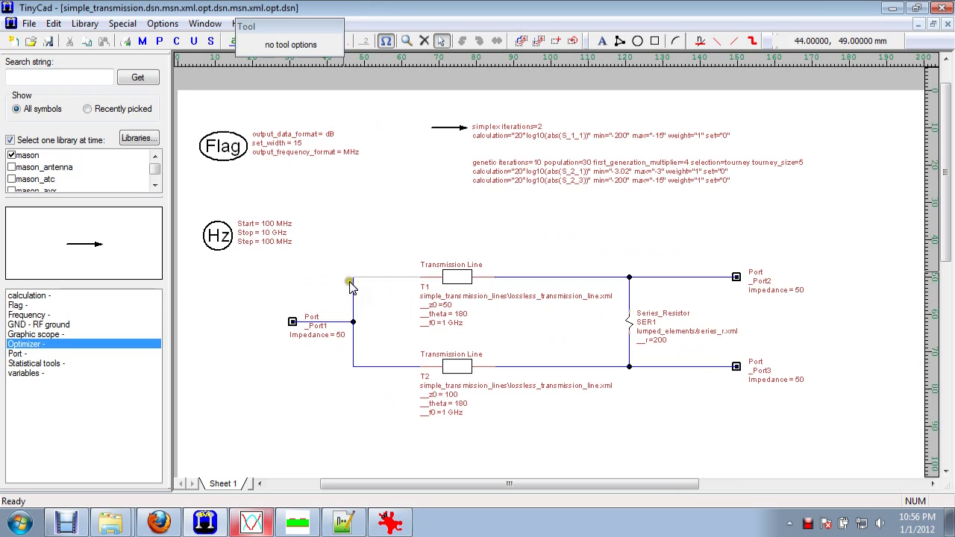
left_click(193, 41)
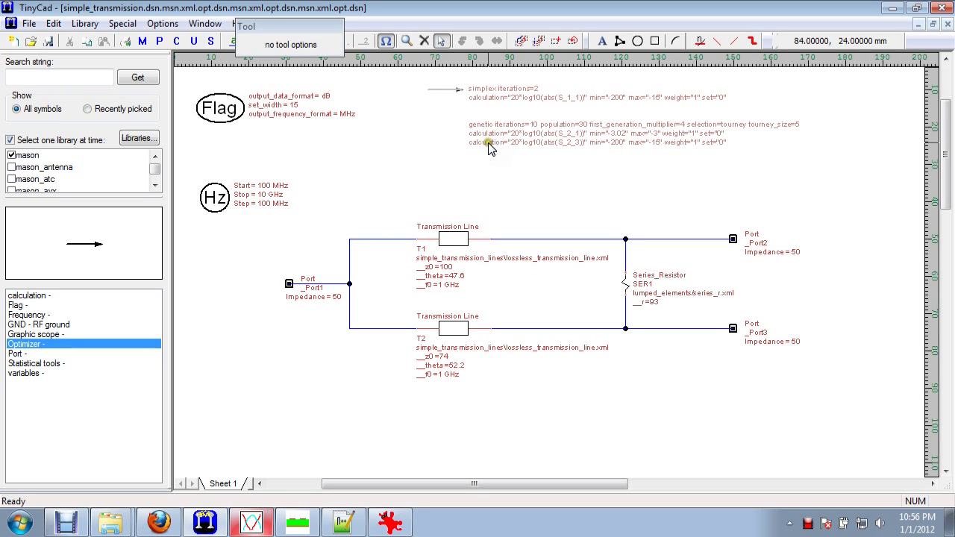
Move the genetic optimizer text to just above the simplex line, uncovering it from the options window.
left_click(472, 92)
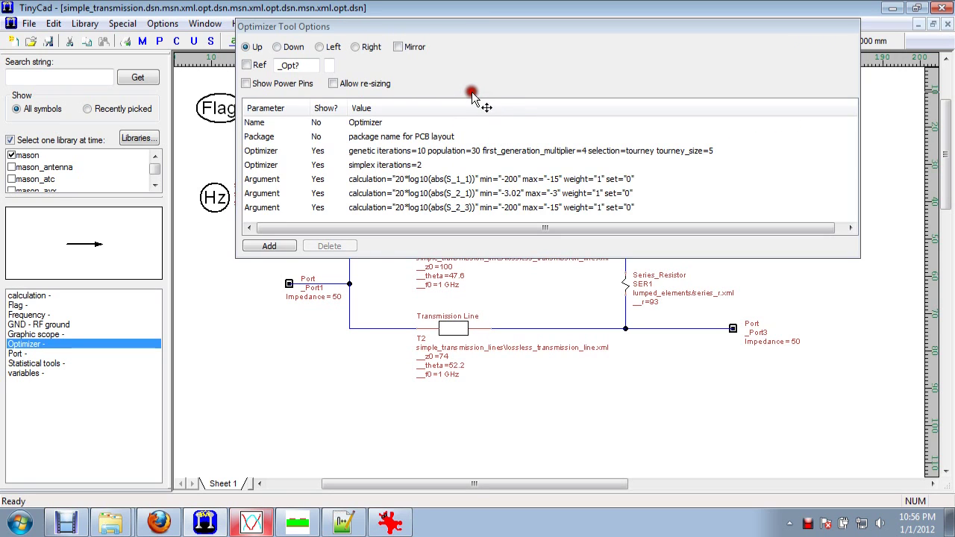
left_click_drag(480, 32, 495, 125)
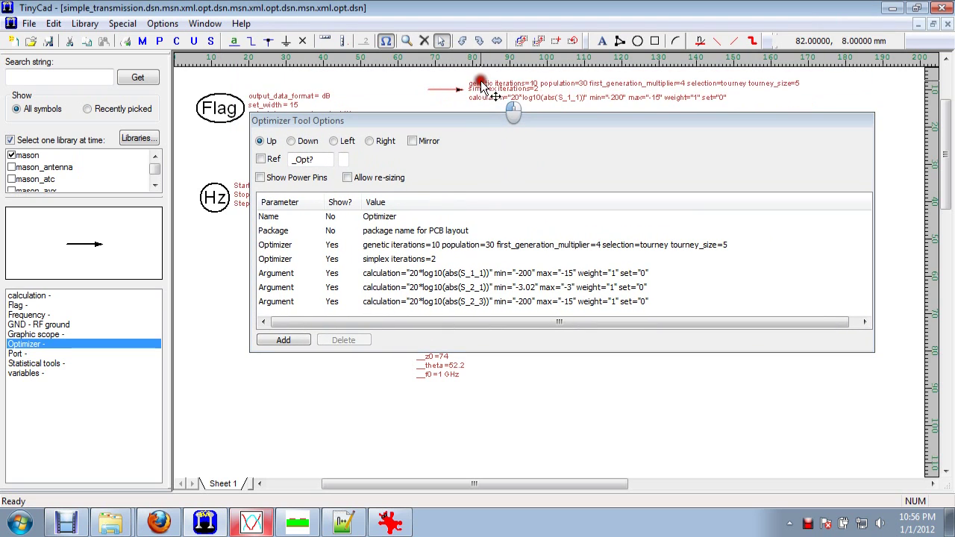
left_click_drag(482, 82, 480, 76)
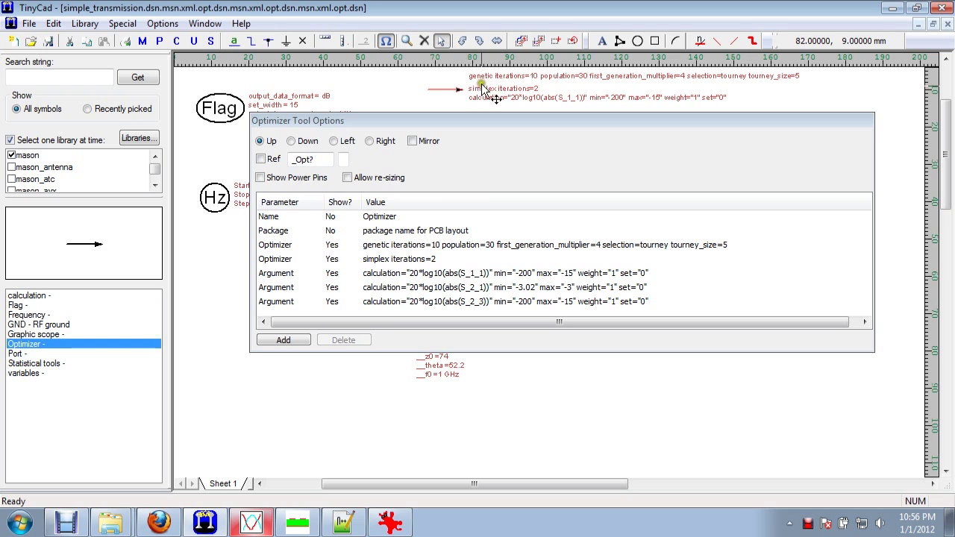
left_click(400, 246)
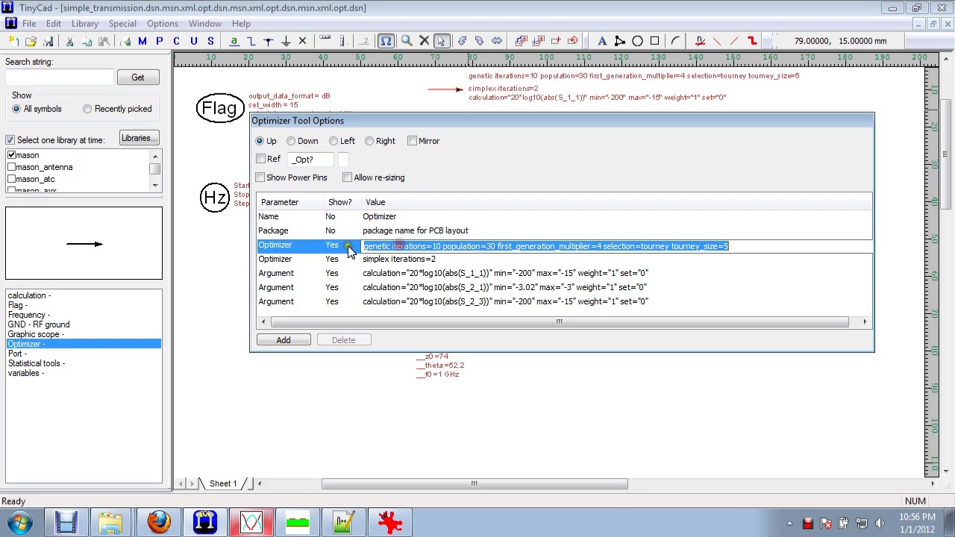
left_click(382, 259)
left_click(212, 333)
Move the S_1_1 calculation text directly above the S_2_1 and S_2_3 lines and deselect the Optimizer symbol.
left_click(486, 120)
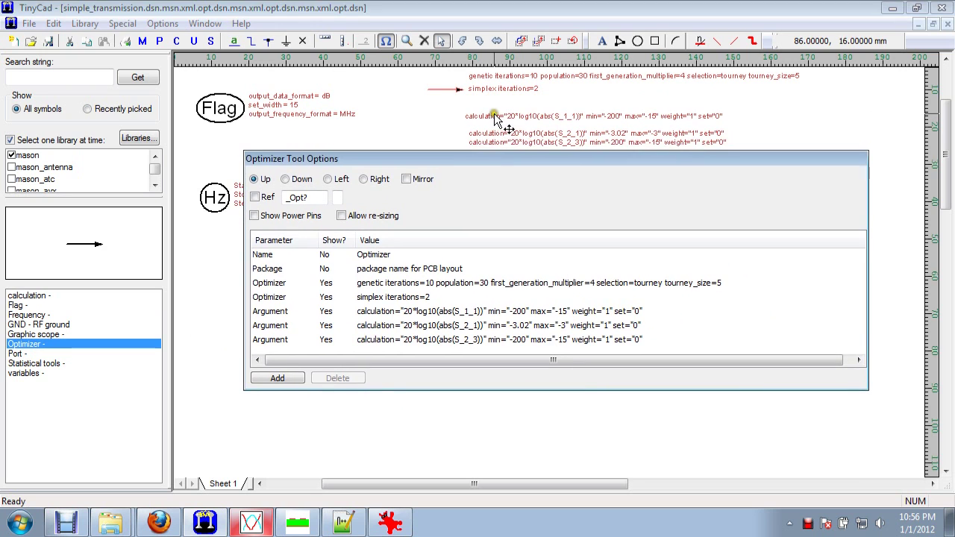
left_click_drag(494, 128, 501, 136)
left_click(448, 239)
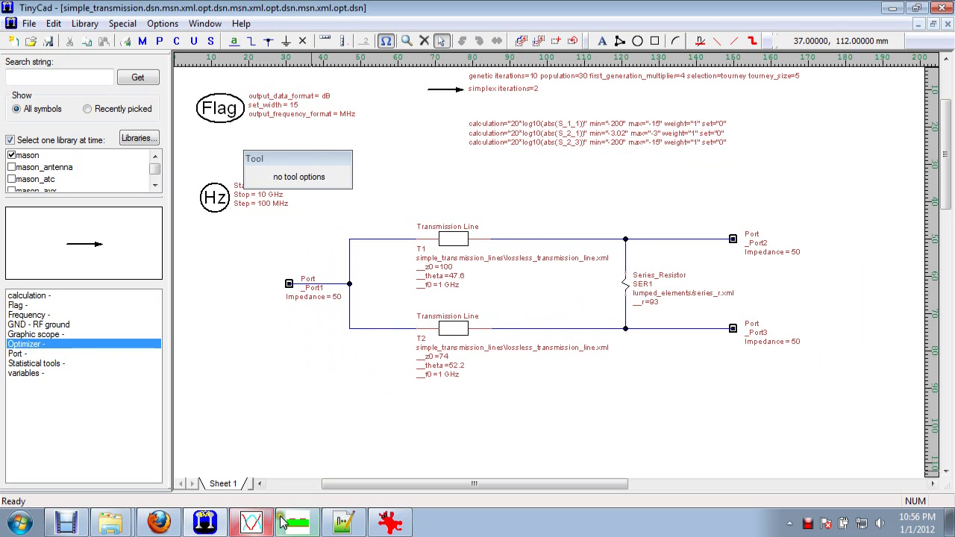
Review the Match, Through and Isolation curves in Mason Plot and return to the schematic.
left_click(251, 522)
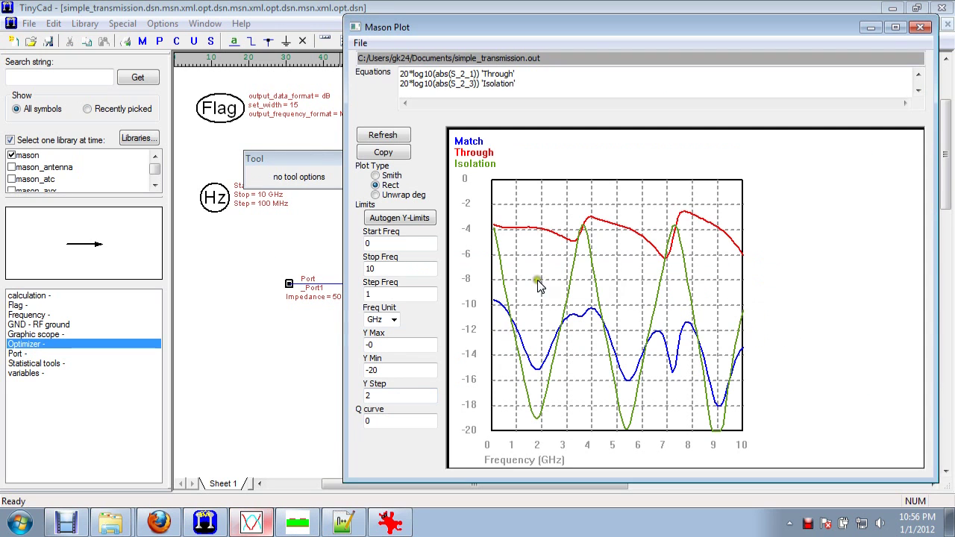
left_click(312, 237)
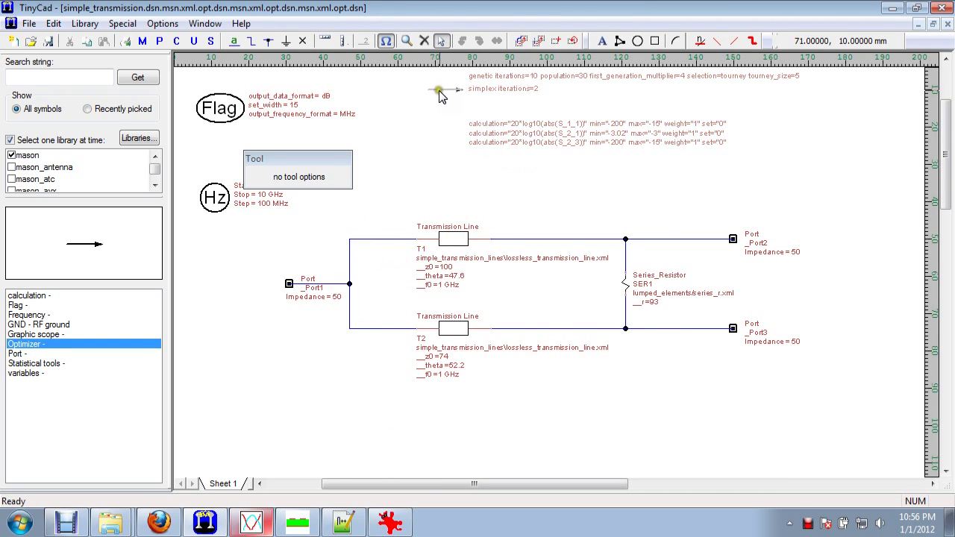
Move the Optimizer symbol with its text about 6 mm down the sheet and open the Frequency symbol's options.
left_click_drag(451, 89, 448, 112)
left_click(214, 197)
left_click_drag(353, 135, 354, 134)
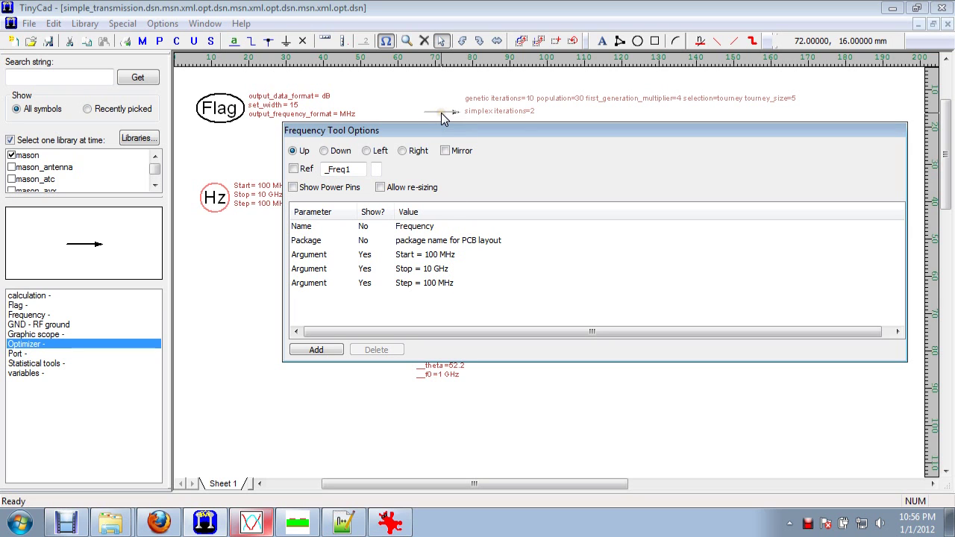
Inspect the plotted curves around 1 GHz in Mason Plot and go back to the schematic.
left_click(297, 522)
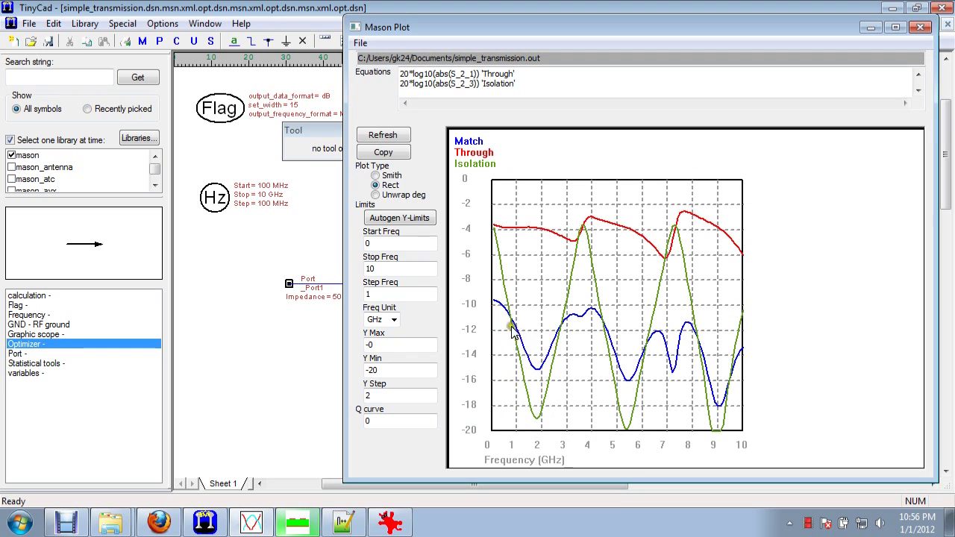
left_click(294, 386)
Append freq_start="0.95 GHz" and freq_stop="1.05 GHz" to the Optimizer's S_1_1 calculation.
left_click(450, 112)
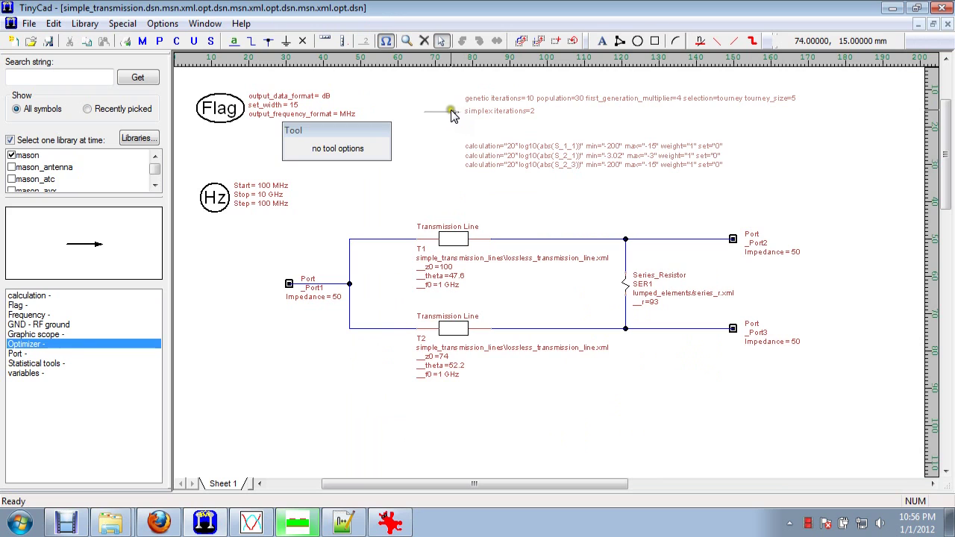
double_click(450, 113)
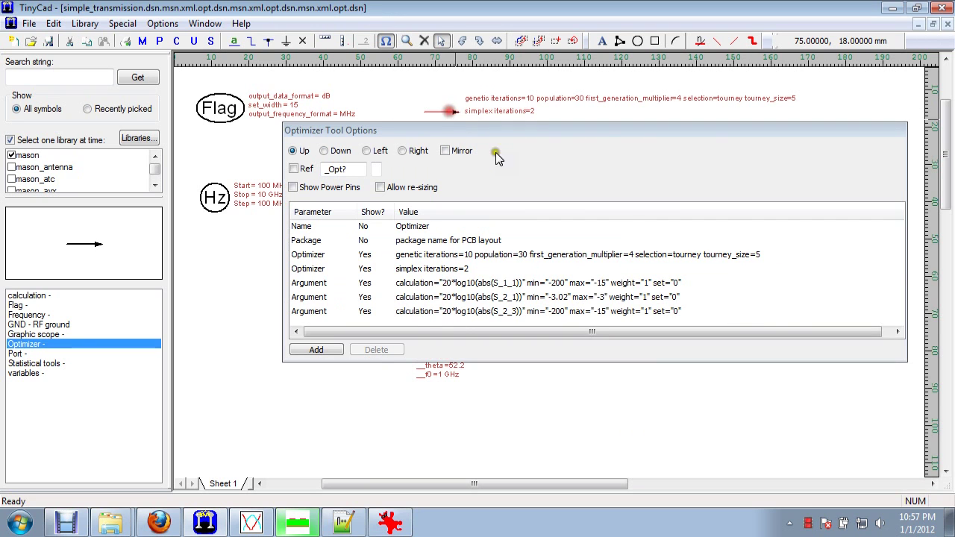
left_click(721, 279)
key("End")
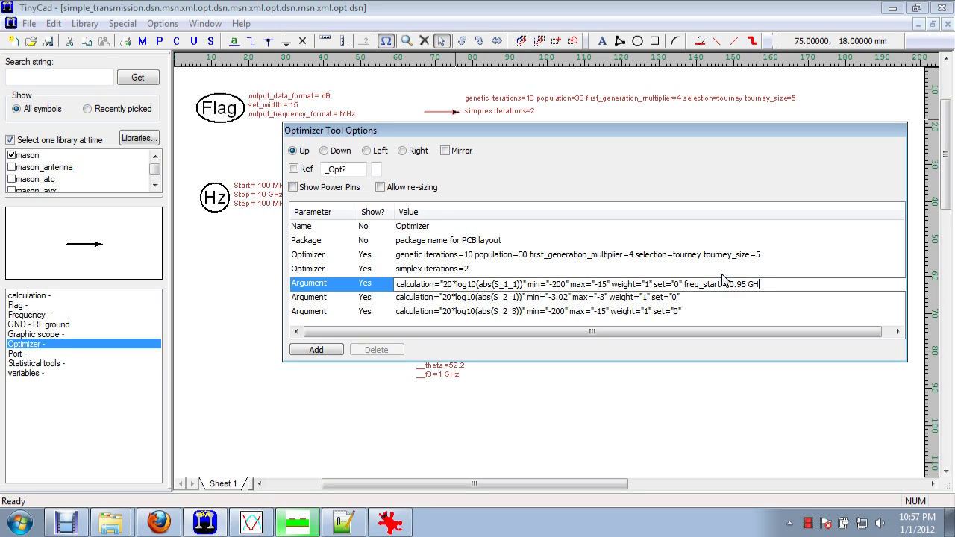
type("freq_stop=\"1.05 GHz\"")
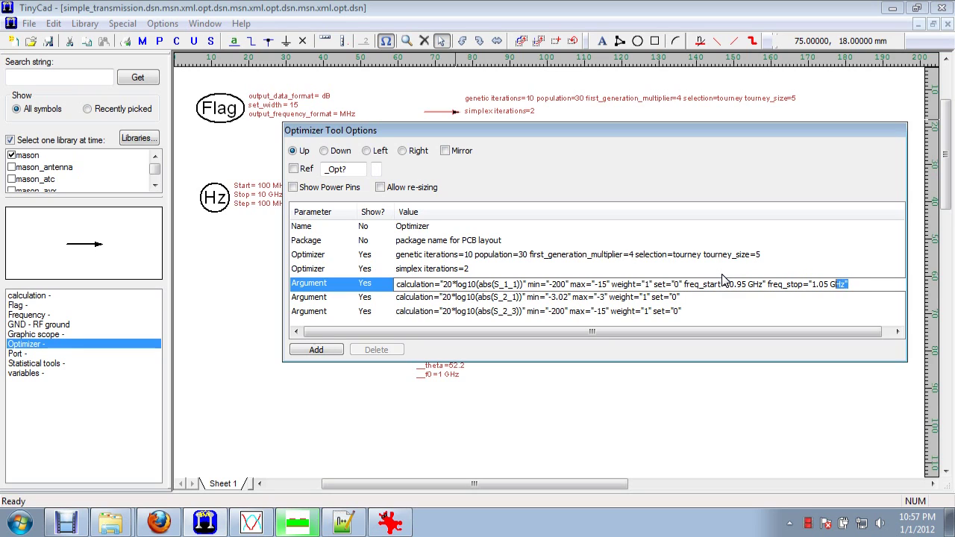
Copy the start and stop frequency limits from the S_1_1 calculation to the end of the S_2_1 calculation.
key("shift+Left")
key("shift+Left")
key("shift+Left")
key("shift+Left")
key("shift+Left")
key("shift+Left")
key("shift+Left")
key("shift+Left")
key("shift+Left")
key("shift+Left")
key("shift+Left")
key("shift+Left")
key("shift+Left")
key("shift+Left")
key("shift+Left")
key("shift+Left")
key("shift+Left")
key("shift+Left")
key("shift+Left")
key("shift+Left")
key("ctrl+c")
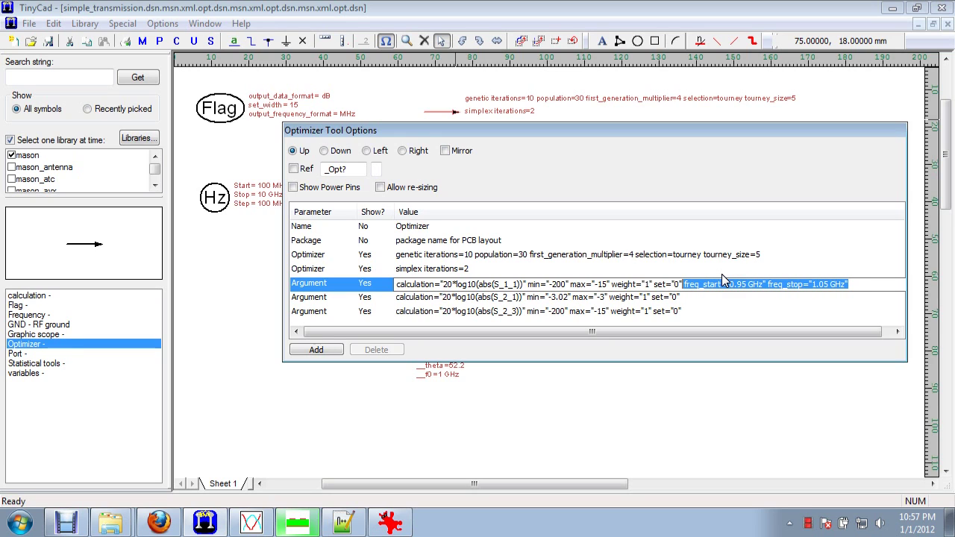
left_click(713, 302)
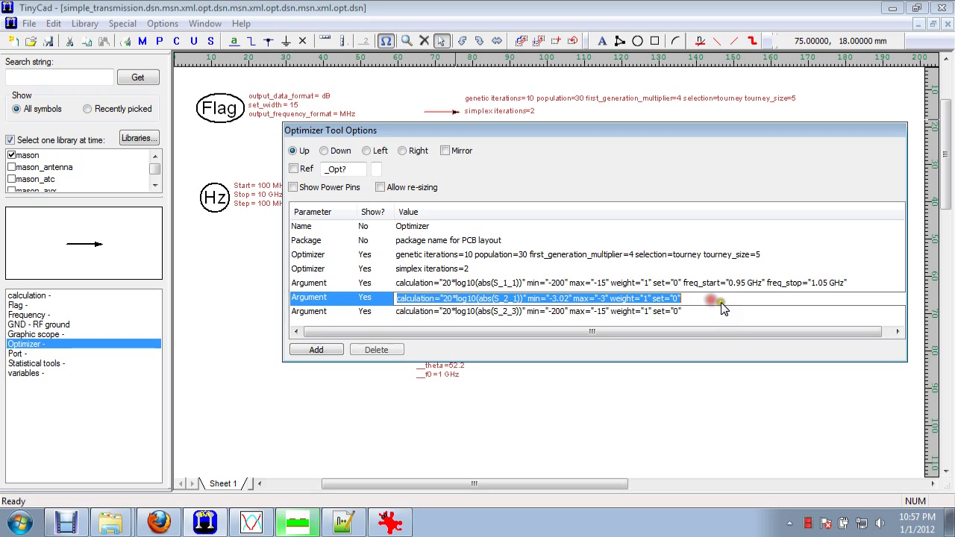
key("End")
key("ctrl+v")
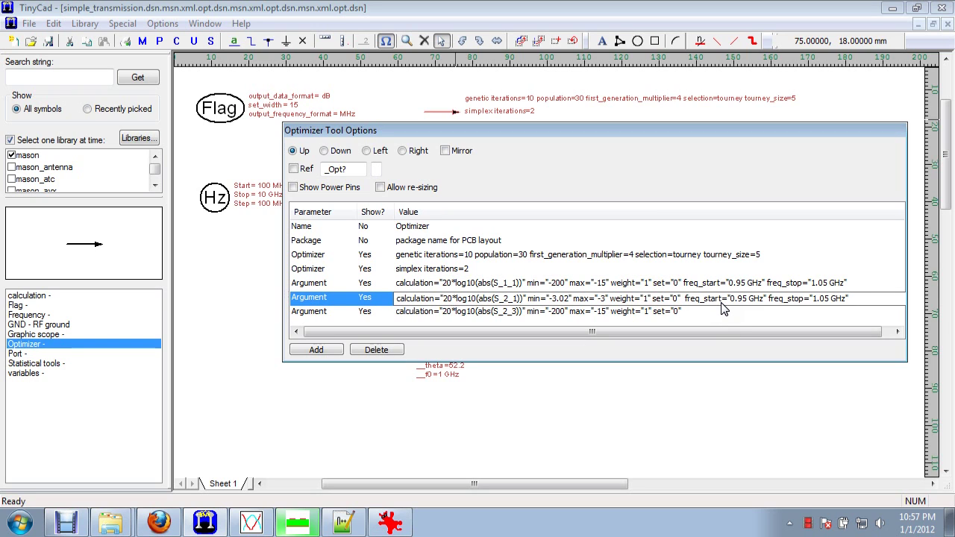
Append the copied frequency limits to the S_2_3 calculation and deselect the Optimizer symbol.
left_click(732, 312)
key("End")
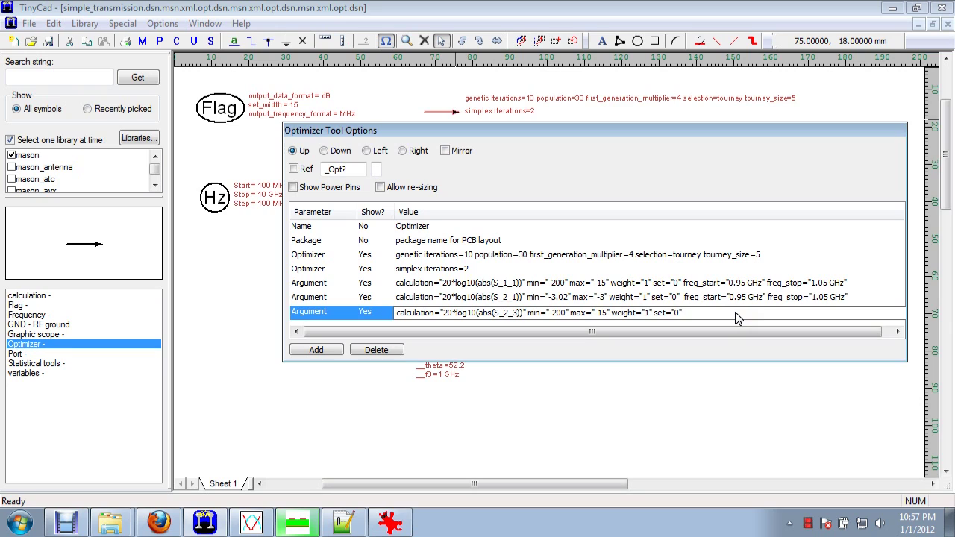
key("ctrl+v")
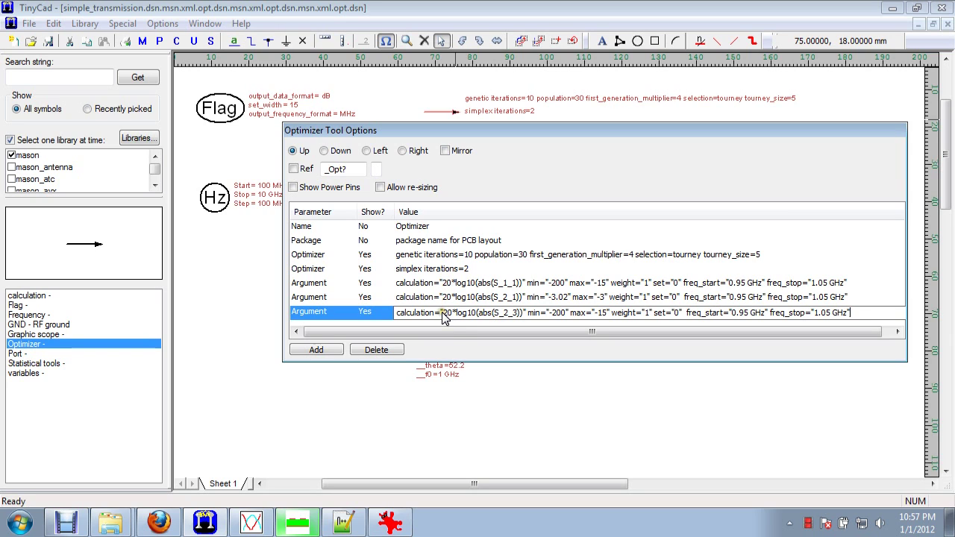
left_click(466, 285)
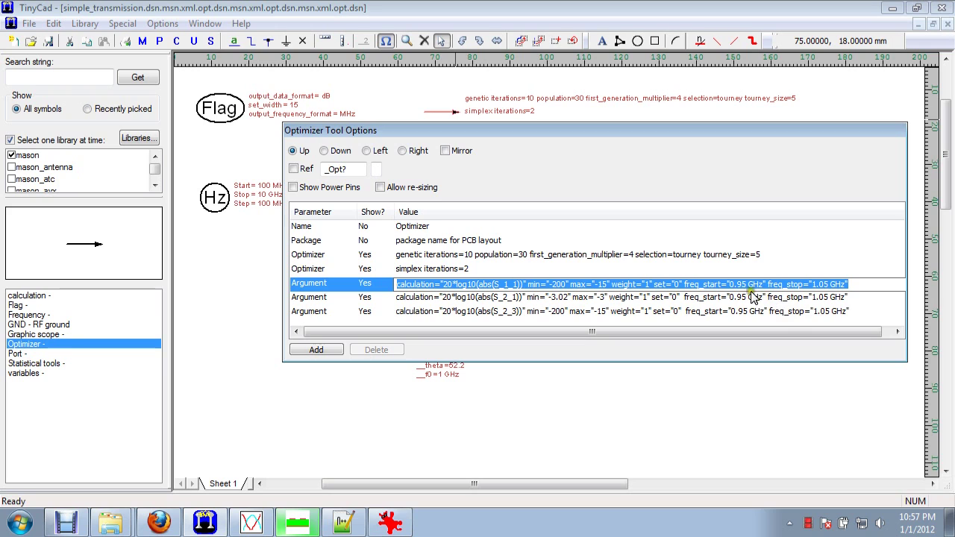
left_click(702, 369)
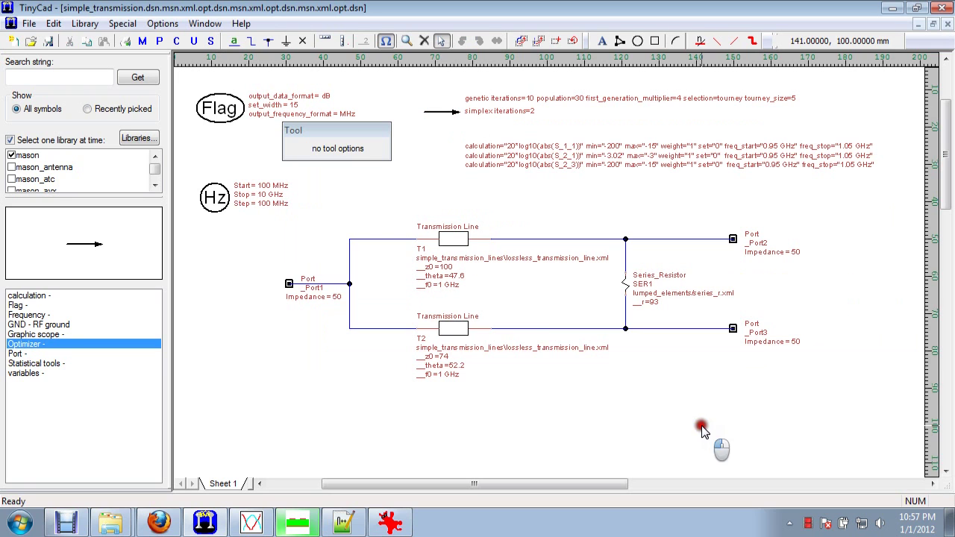
Run Mason on the schematic, saving the changes, and load the optimized component values into the drawing.
left_click(146, 43)
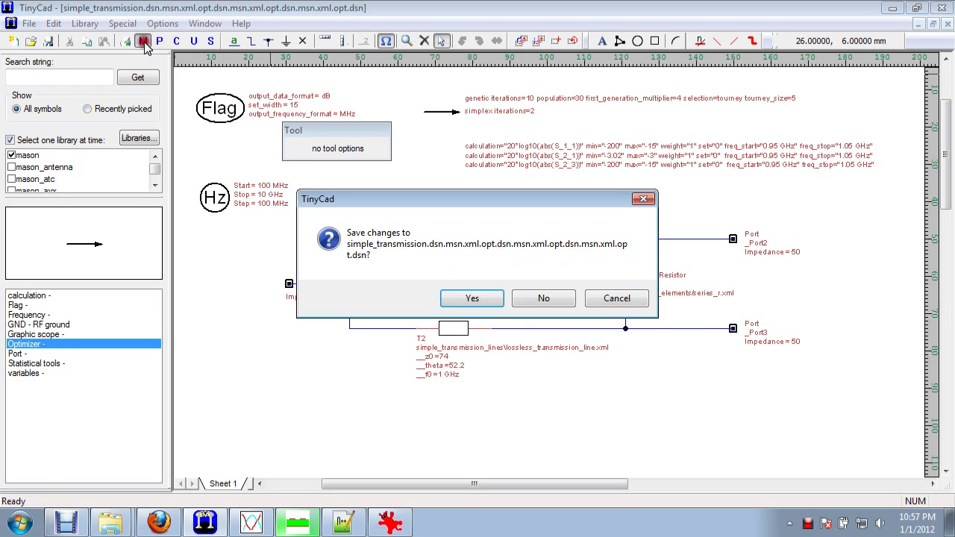
left_click(470, 299)
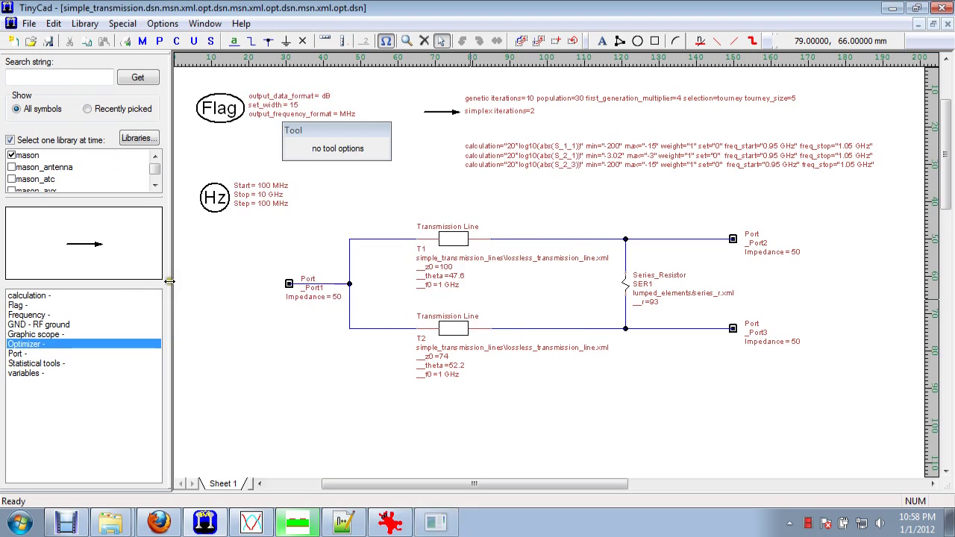
left_click(193, 41)
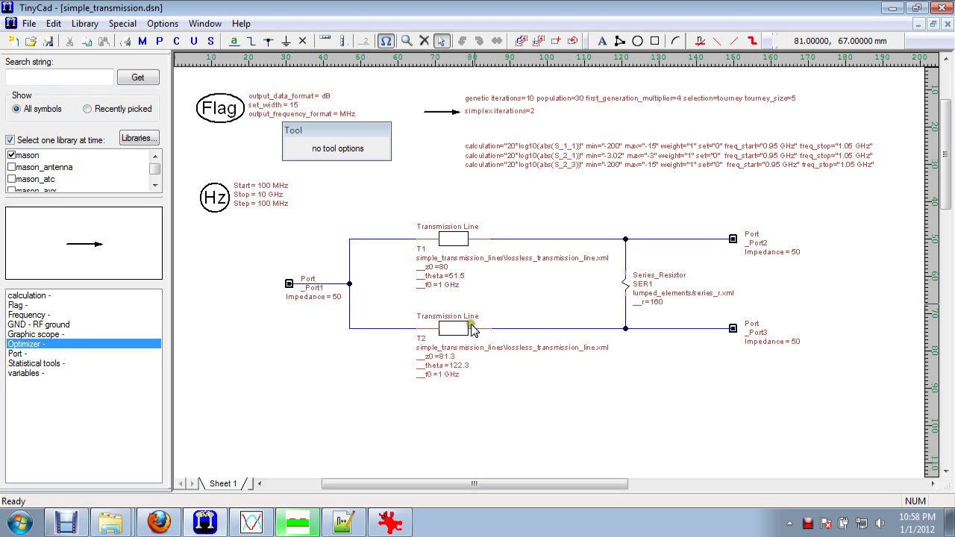
Check the re-optimized Match, Through and Isolation curves in Mason Plot and return to the schematic.
left_click(251, 523)
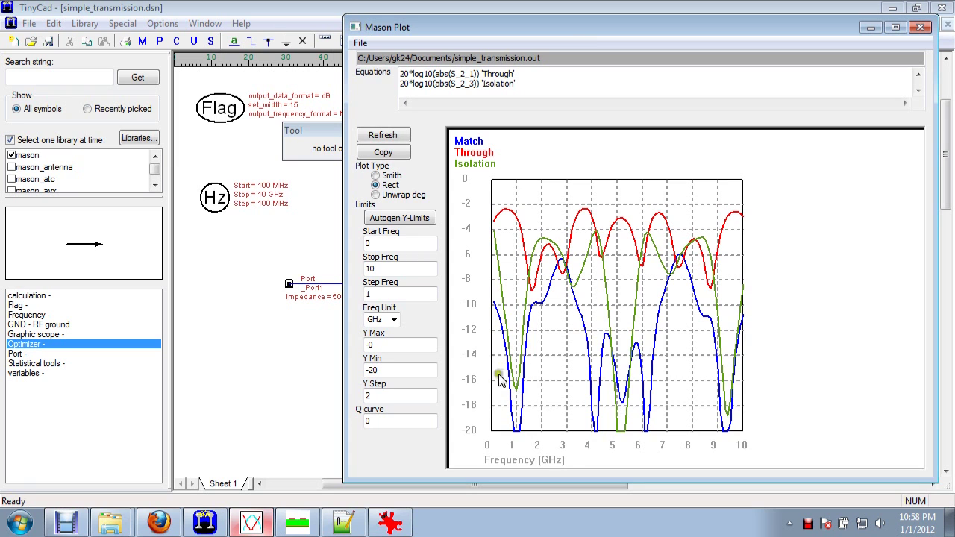
left_click(258, 369)
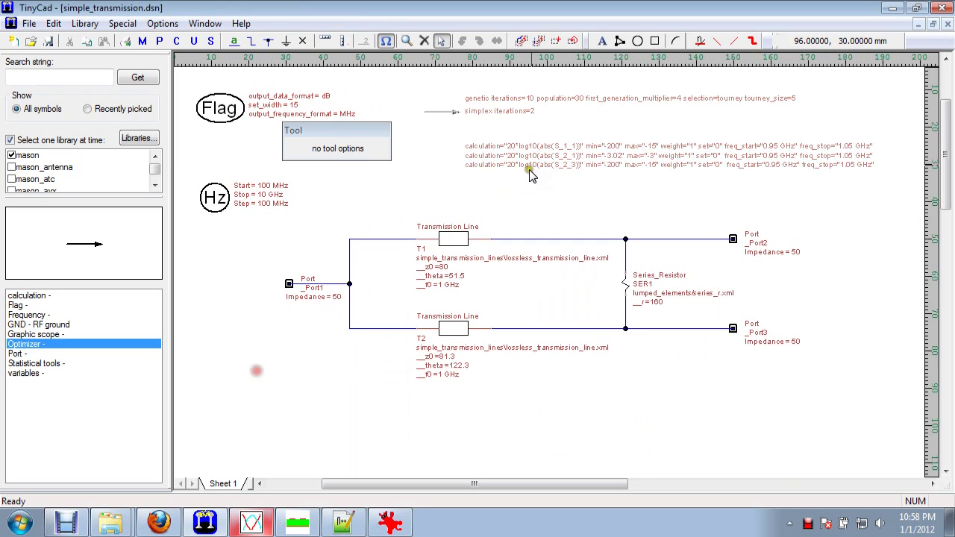
Set the maximum of the Optimizer's S_1_1 calculation to -50.
left_click(451, 112)
left_click(647, 283)
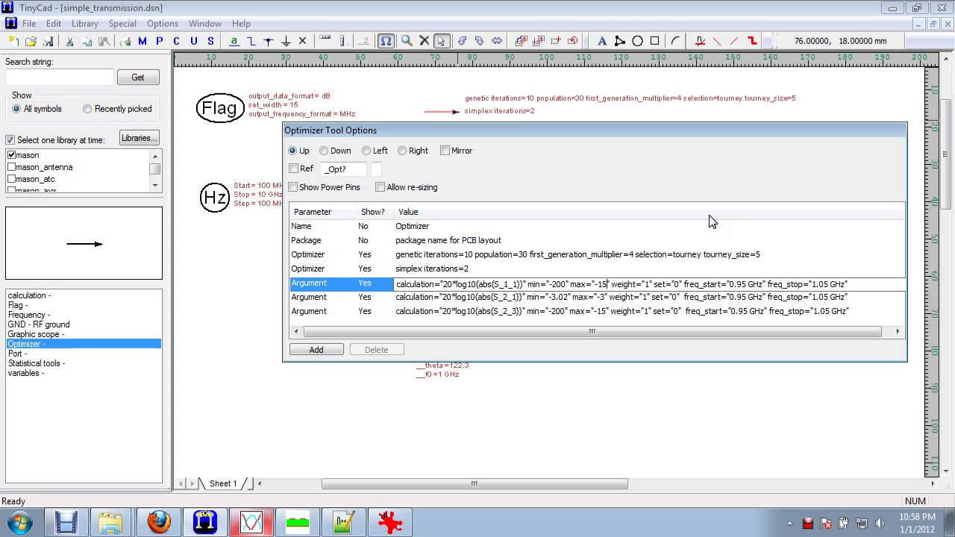
key("Left")
key("BackSpace")
type("0")
Set the maximum of the S_2_3 calculation to -50 and deselect the Optimizer symbol.
left_click(737, 314)
key("End")
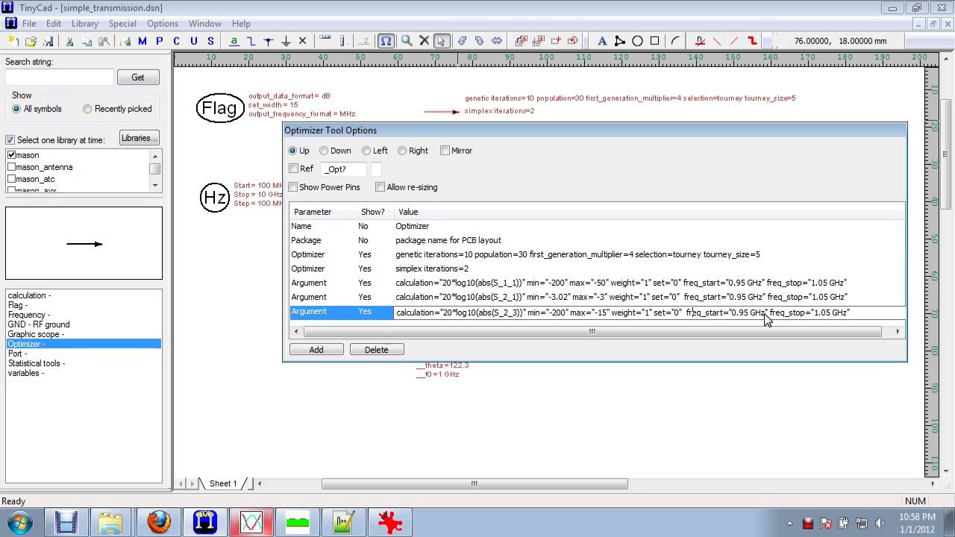
key("BackSpace")
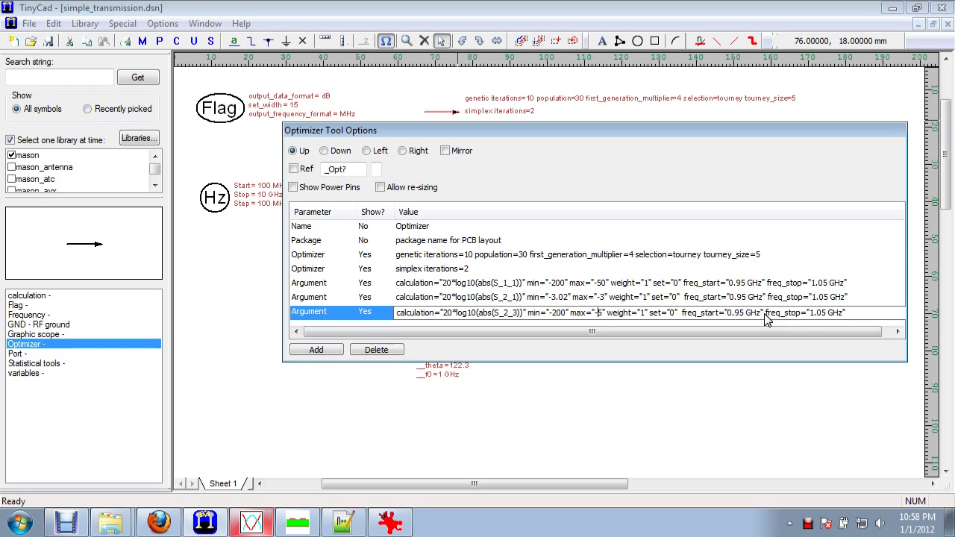
type("0")
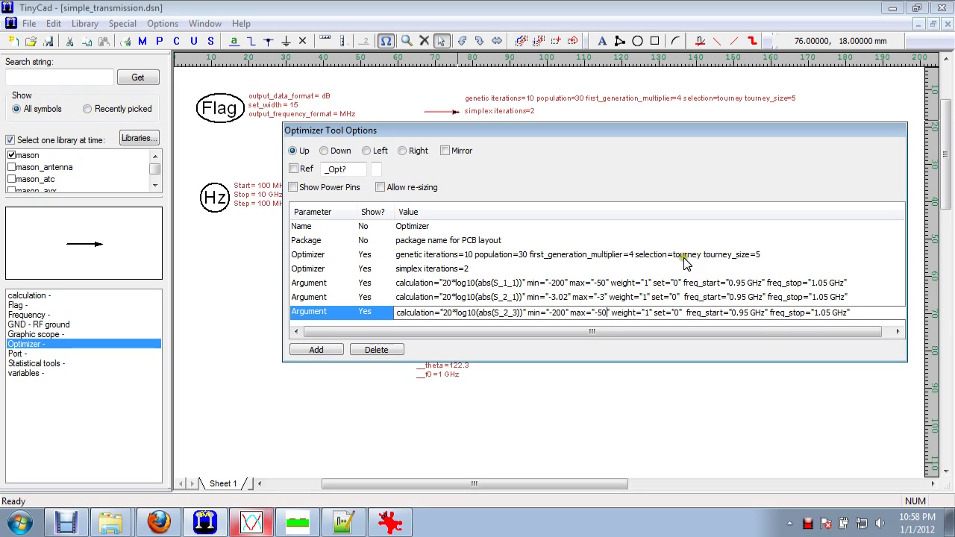
left_click(589, 290)
left_click(590, 312)
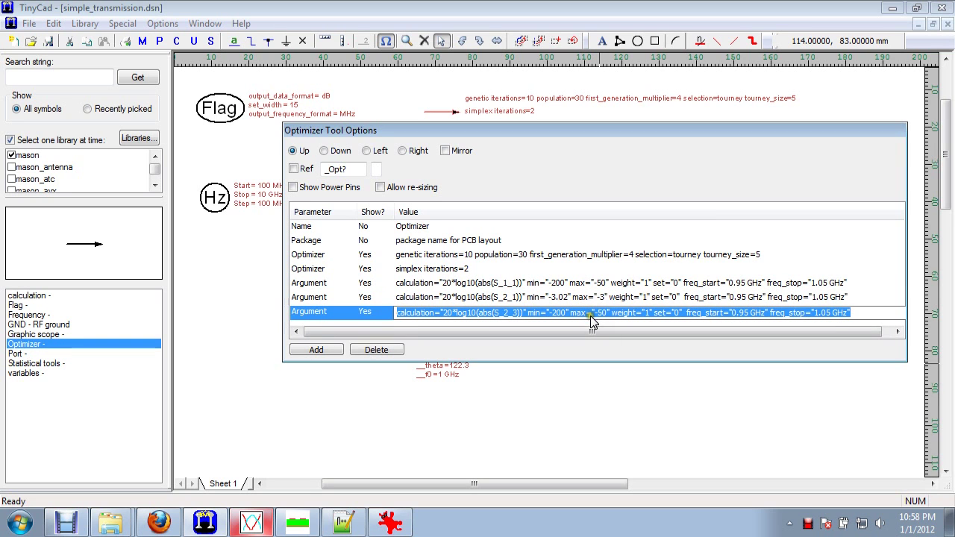
left_click(578, 368)
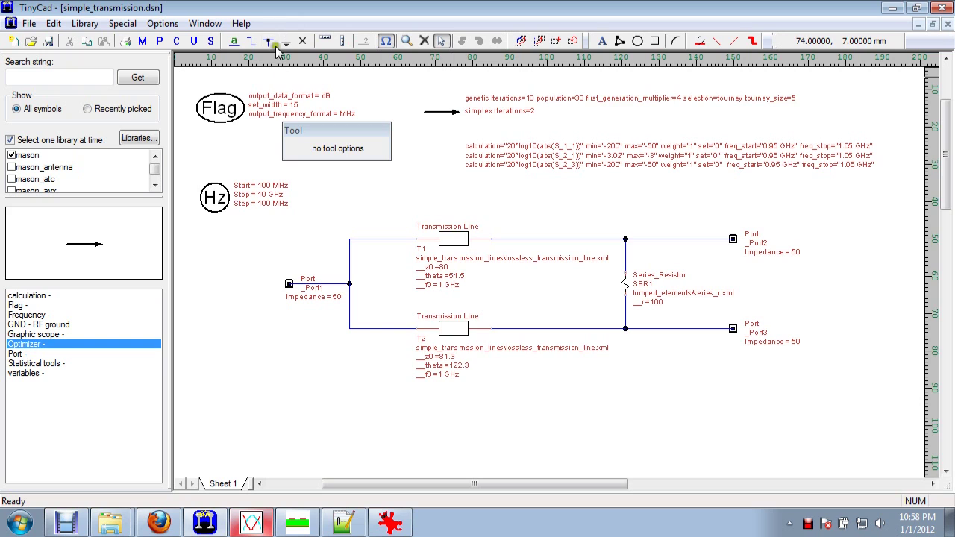
Reopen the Optimizer's options to review its calculation settings and close them again.
left_click(447, 112)
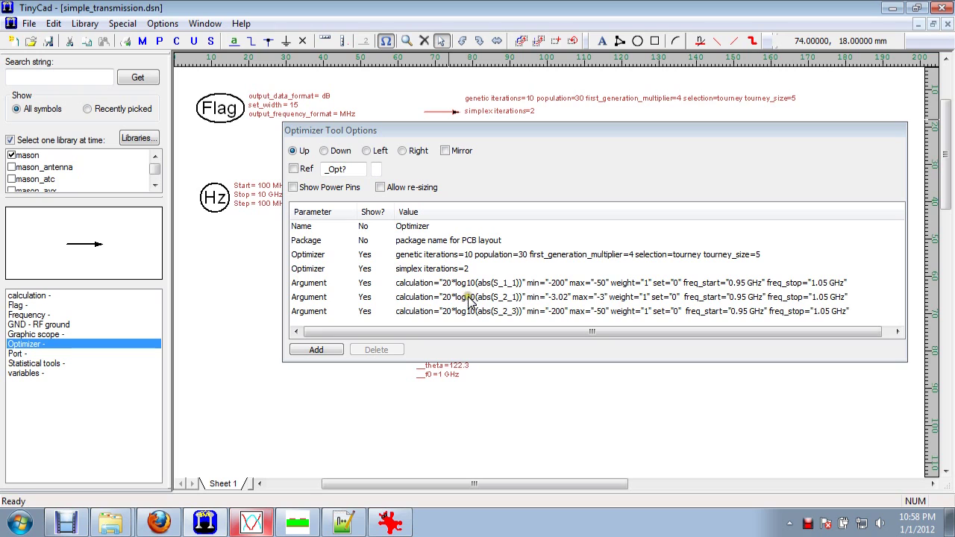
left_click(542, 409)
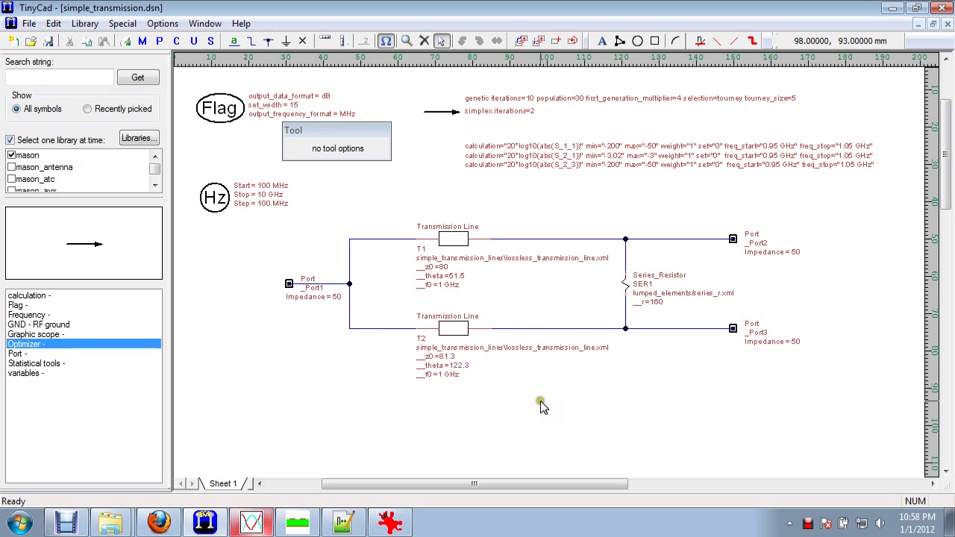
left_click(446, 262)
Place a variables symbol from the mason library below Port1, in the empty area under the circuit.
left_click(27, 373)
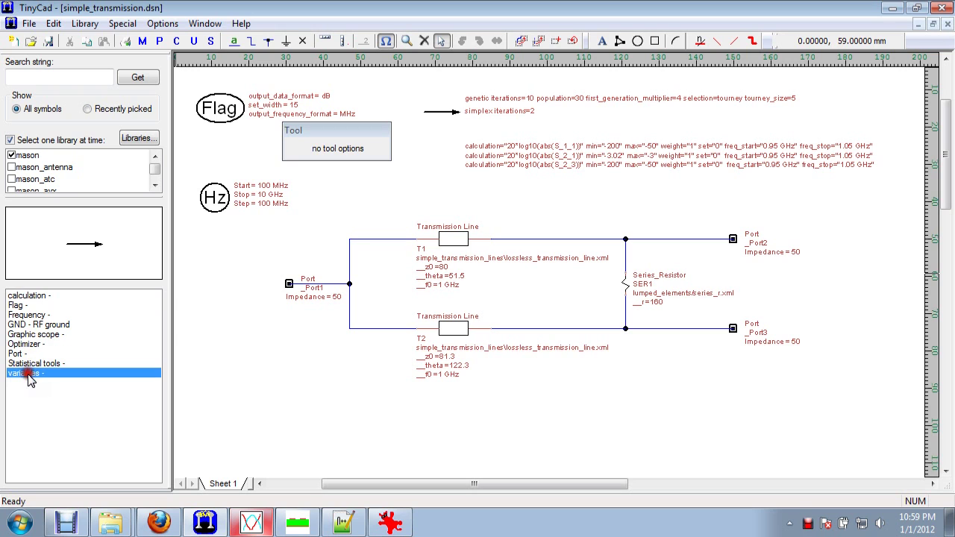
left_click(77, 244)
left_click(251, 400)
right_click(470, 412)
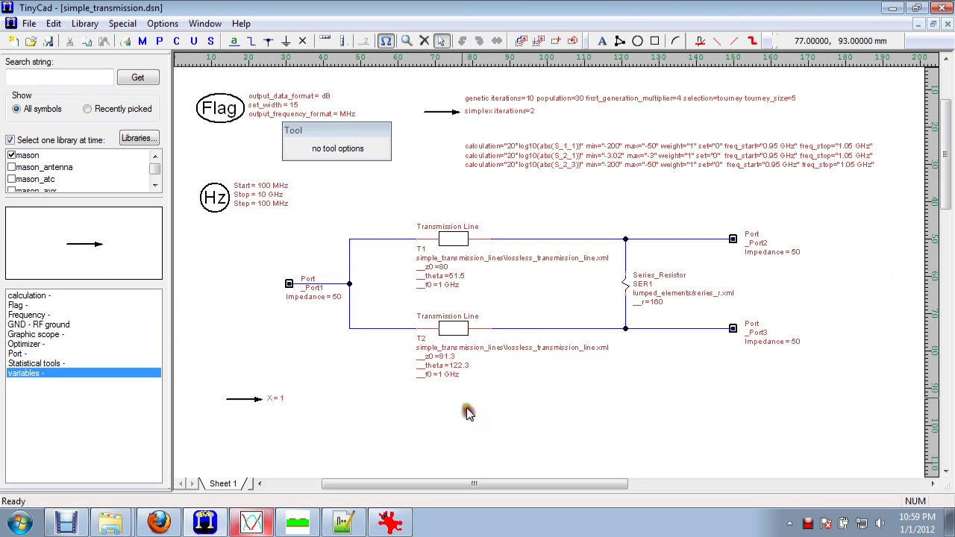
Replace the variables symbol's argument with a copy of transmission line T1's z0 argument, including its optimization range.
left_click(456, 243)
left_click(463, 268)
key("ctrl+c")
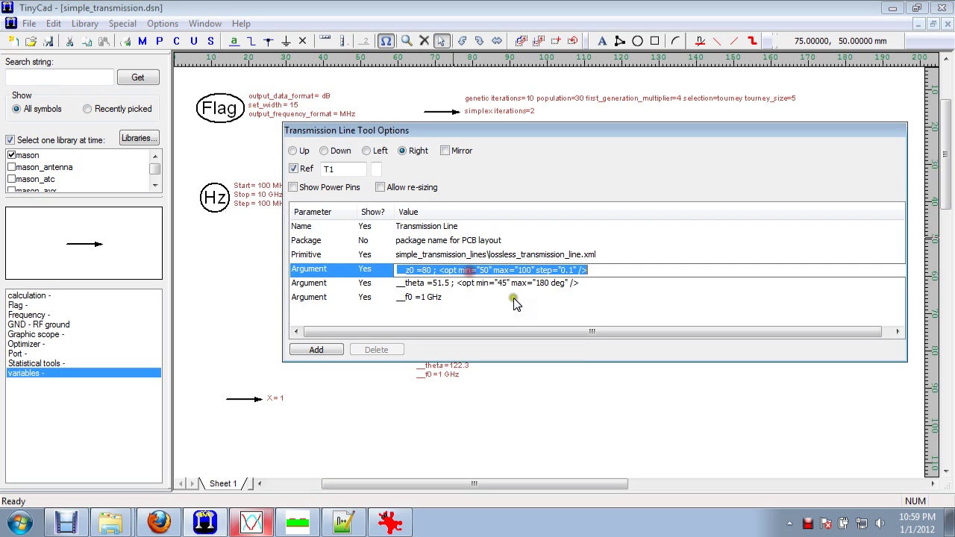
left_click(231, 401)
left_click(421, 257)
key("ctrl+v")
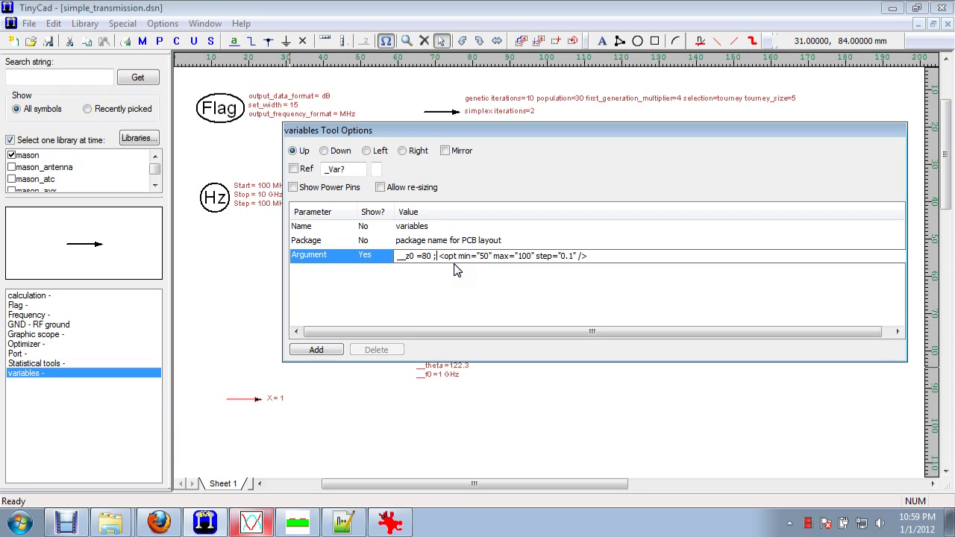
Rename the variable in the copied argument as Z1.
key("BackSpace")
key("BackSpace")
key("BackSpace")
key("BackSpace")
type("Z1")
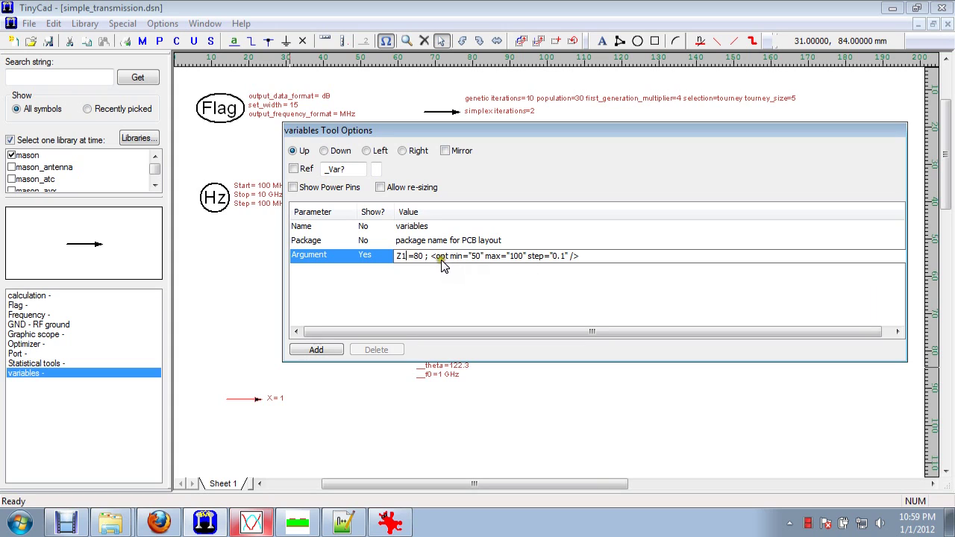
key("BackSpace")
left_click_drag(411, 262, 403, 261)
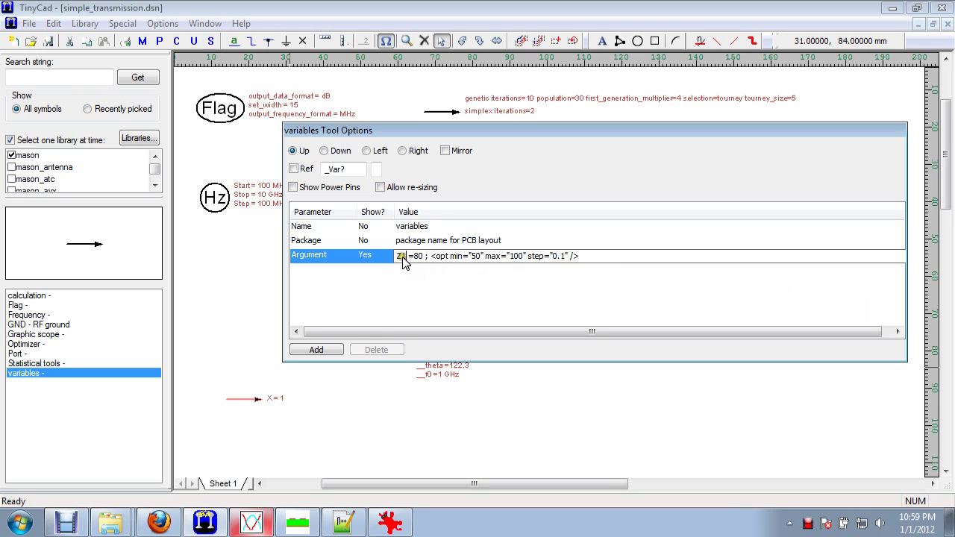
Add a second Argument parameter to the variables symbol and deselect the symbol.
left_click(325, 350)
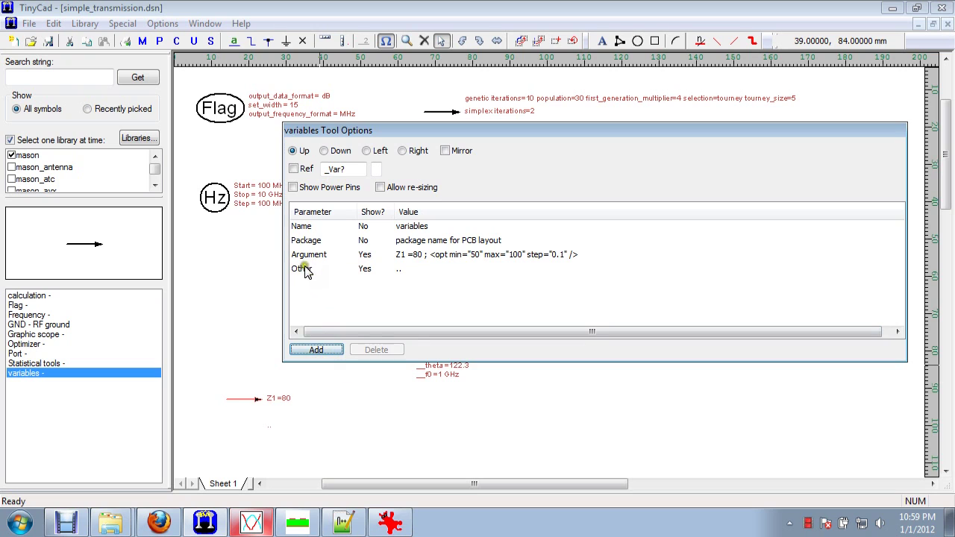
left_click(306, 270)
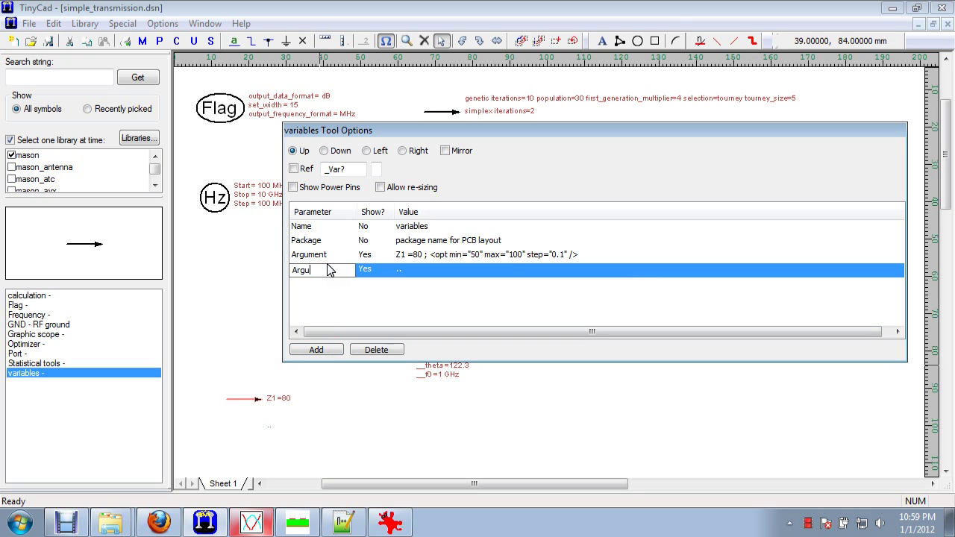
left_click(409, 385)
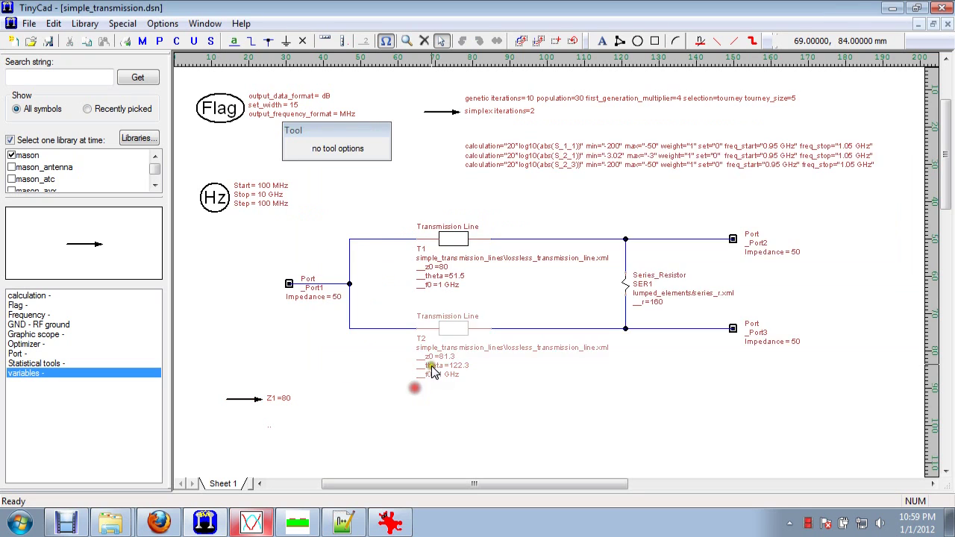
Copy transmission line T2's theta argument, including its optimization range, into the variables symbol's second argument.
left_click(433, 284)
key("ctrl+c")
left_click(330, 421)
left_click(253, 399)
left_click(409, 271)
key("ctrl+v")
left_click(475, 294)
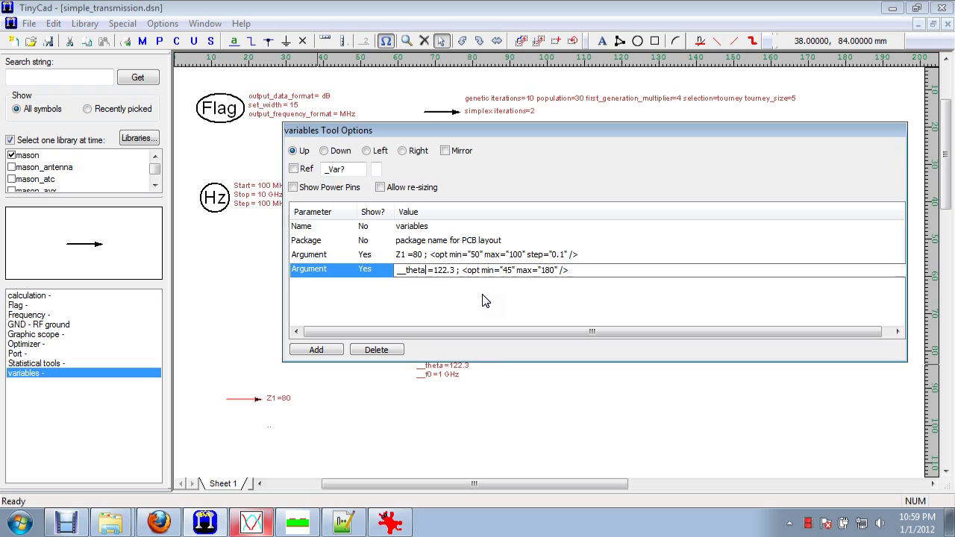
Rename the variable in the variables symbol's second argument as theta1.
type("1")
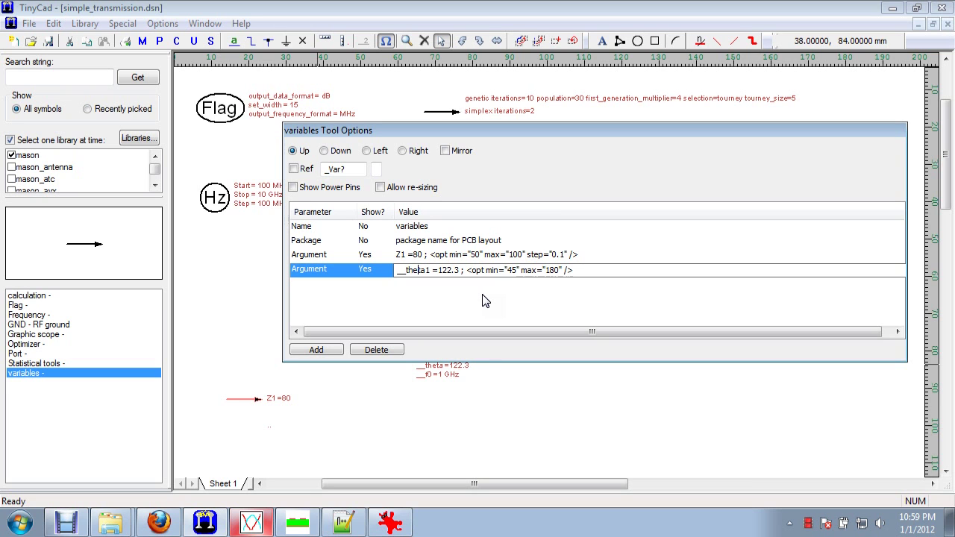
key("BackSpace")
key("BackSpace")
left_click(475, 437)
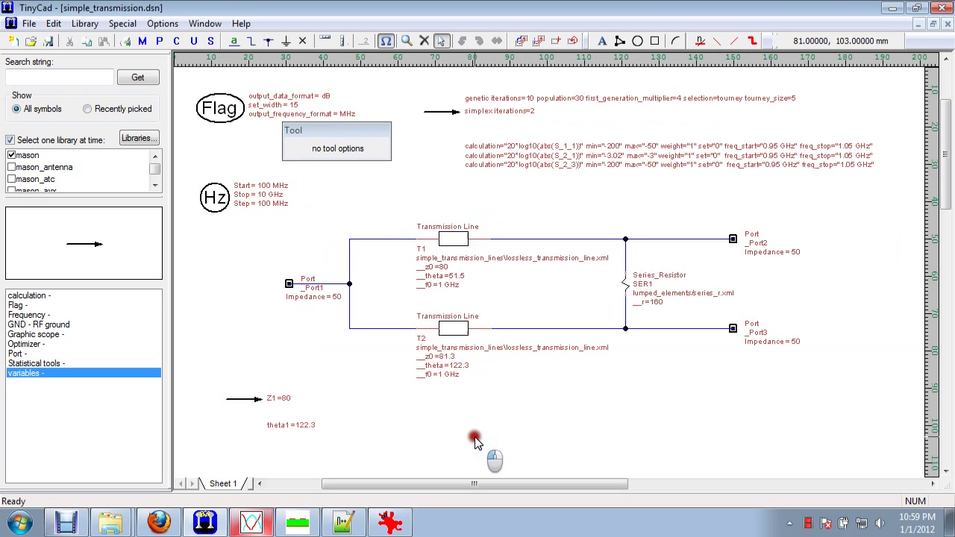
Set transmission line T1's z0 argument to the variable Z1, removing its optimization range.
left_click(446, 247)
left_click(453, 269)
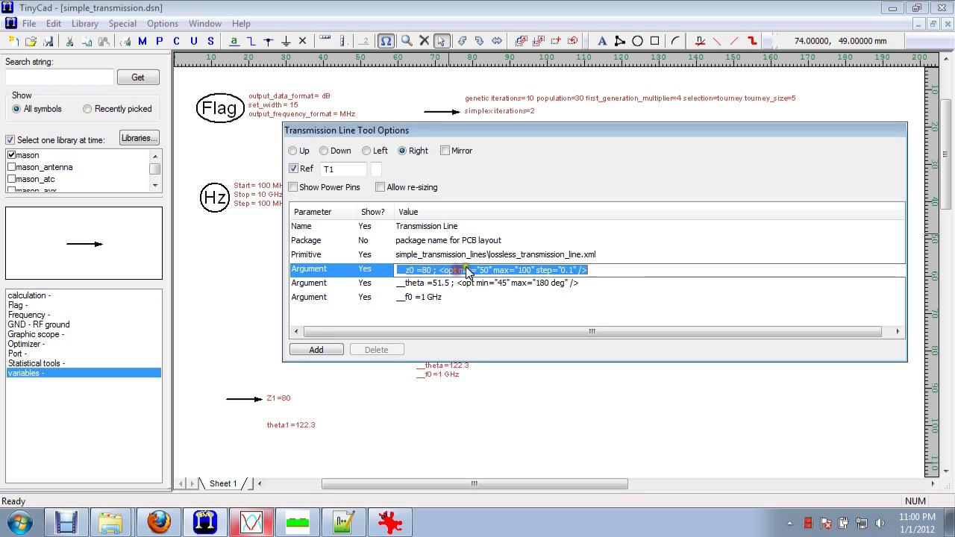
key("End")
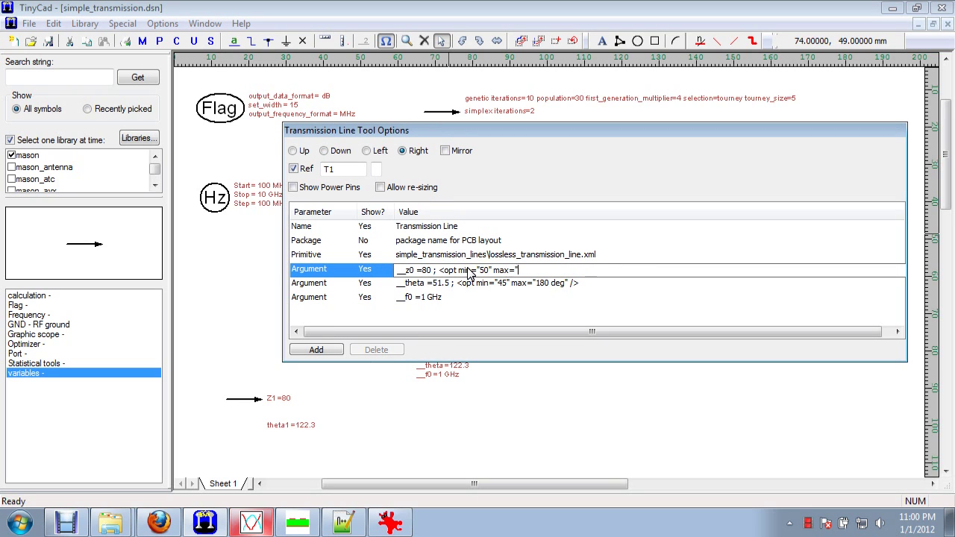
key("BackSpace")
key("BackSpace")
key("BackSpace")
key("BackSpace")
key("BackSpace")
key("BackSpace")
key("BackSpace")
key("BackSpace")
key("BackSpace")
key("BackSpace")
left_click(523, 409)
Set transmission line T2's z0 argument to Z1 and its theta argument to theta1, without optimization ranges.
left_click(457, 322)
left_click(471, 270)
left_click(472, 284)
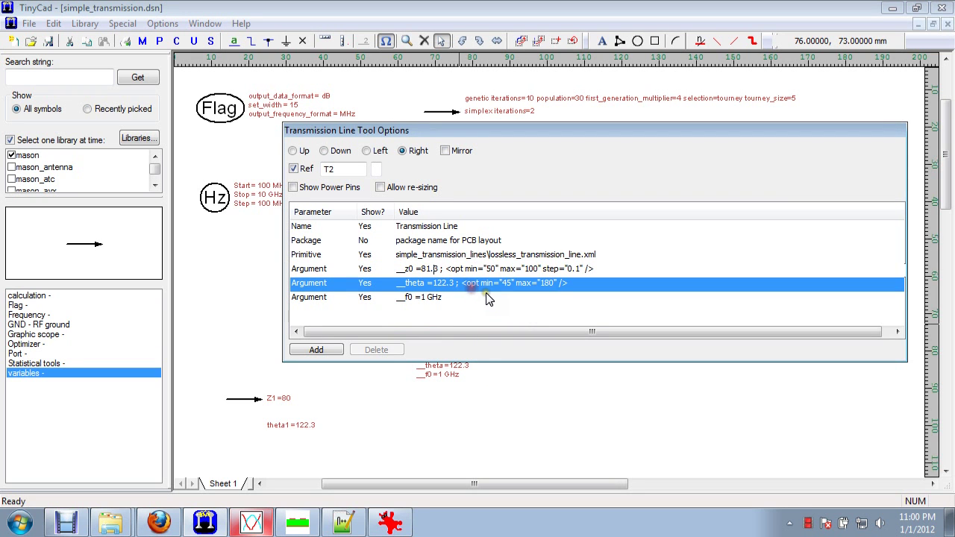
key("shift+End")
type("Z")
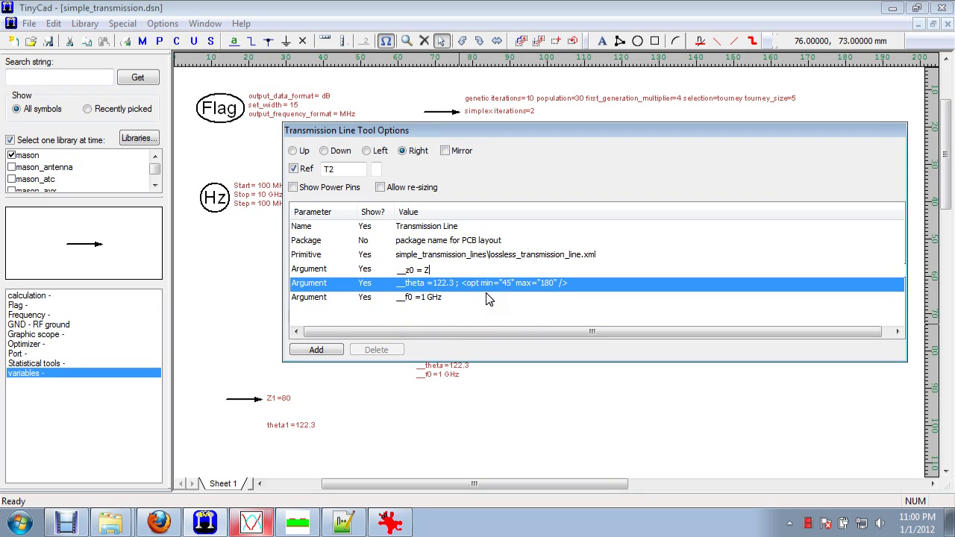
left_click(556, 291)
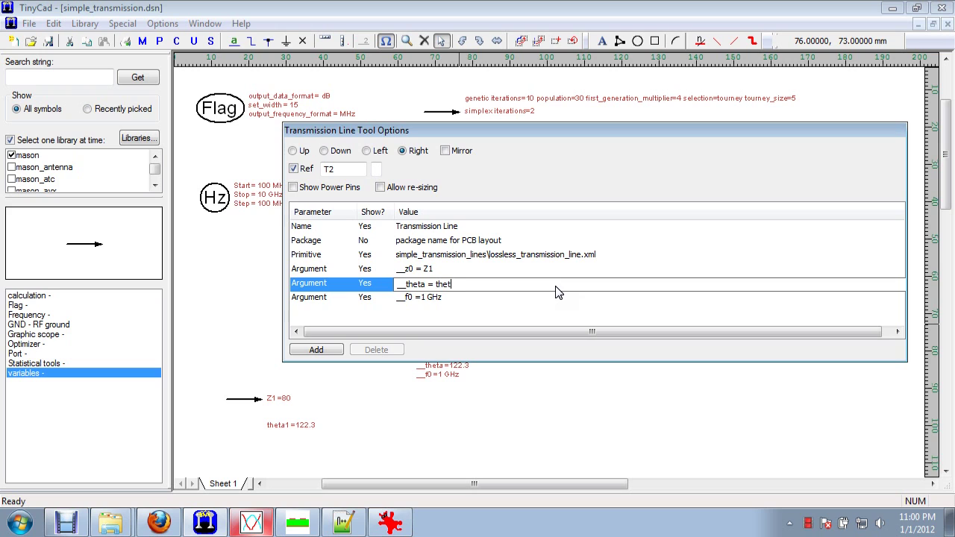
left_click(597, 369)
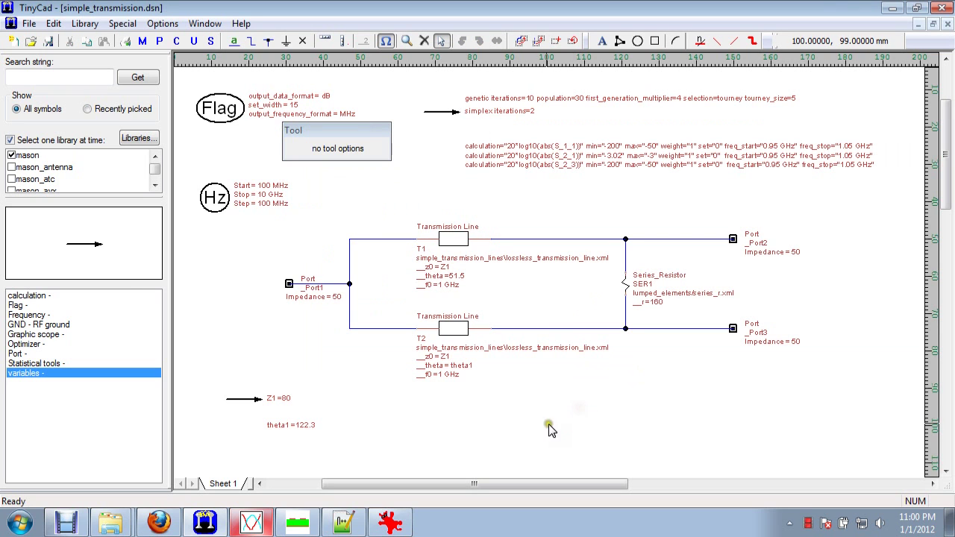
Set transmission line T1's theta argument to theta1, matching T2's theta argument.
left_click(451, 330)
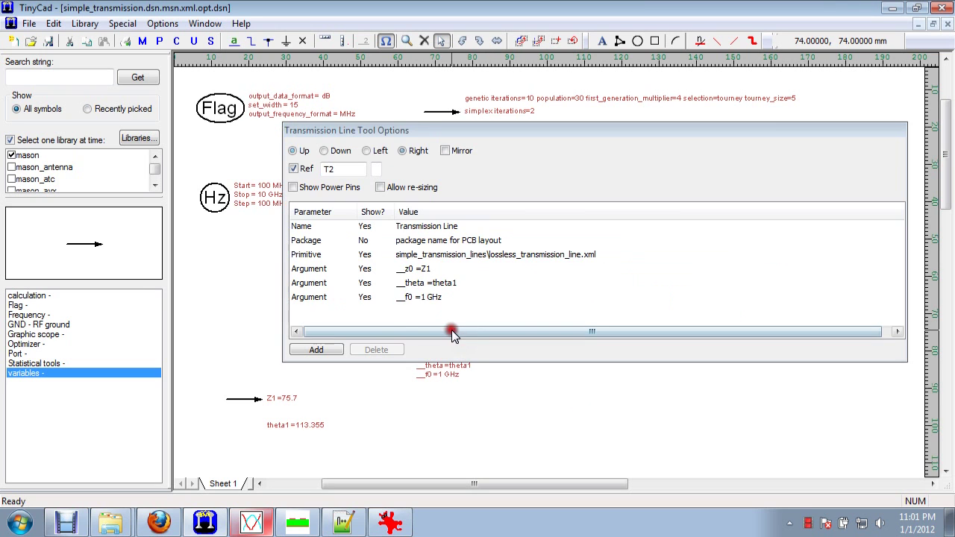
left_click(463, 284)
left_click(530, 366)
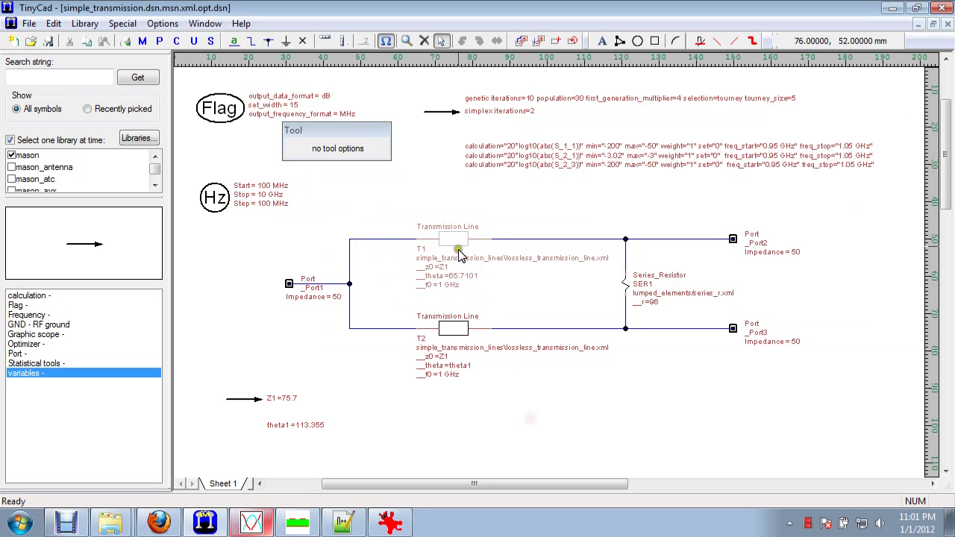
left_click(454, 256)
left_click(470, 283)
left_click(534, 407)
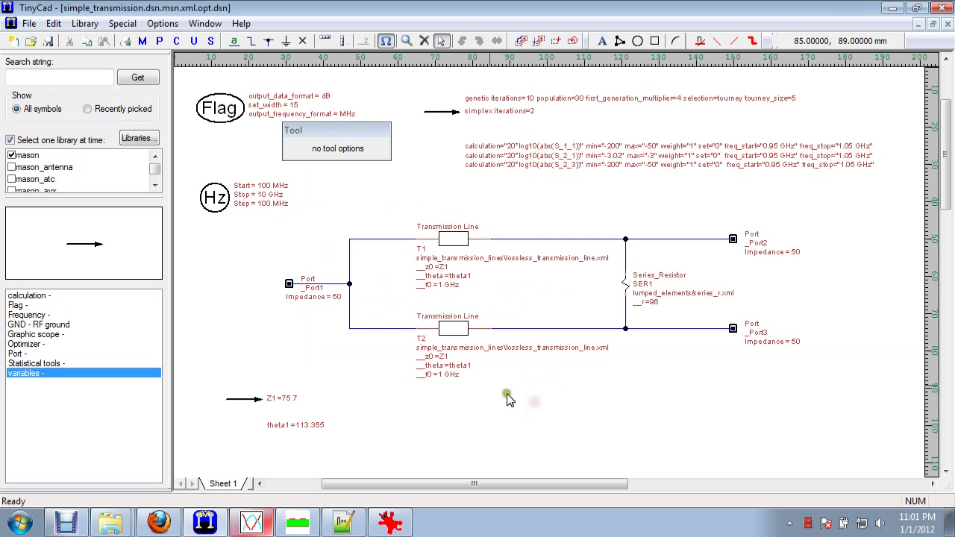
Save the optimized design as simple_transmission.dsn and move the theta1 text directly beneath the Z1 text.
left_click(49, 43)
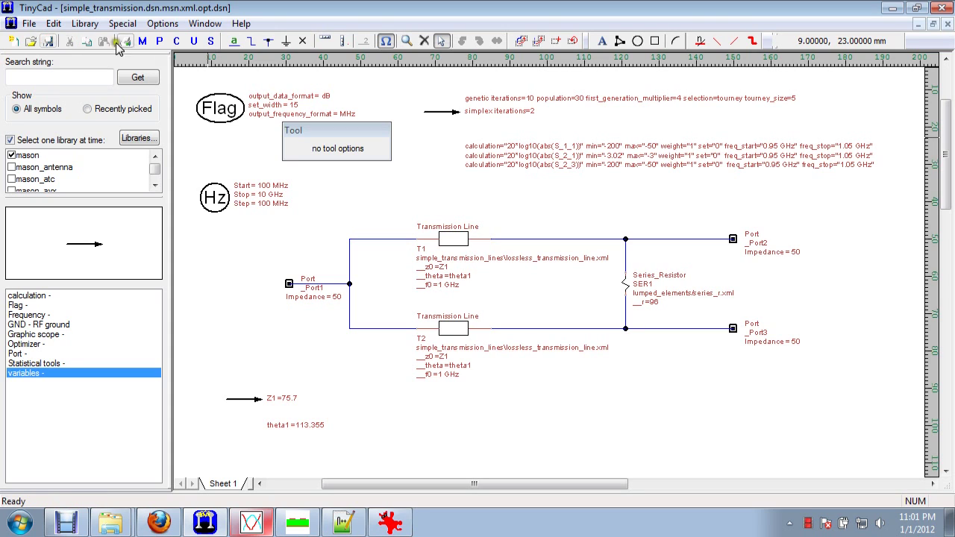
left_click(211, 41)
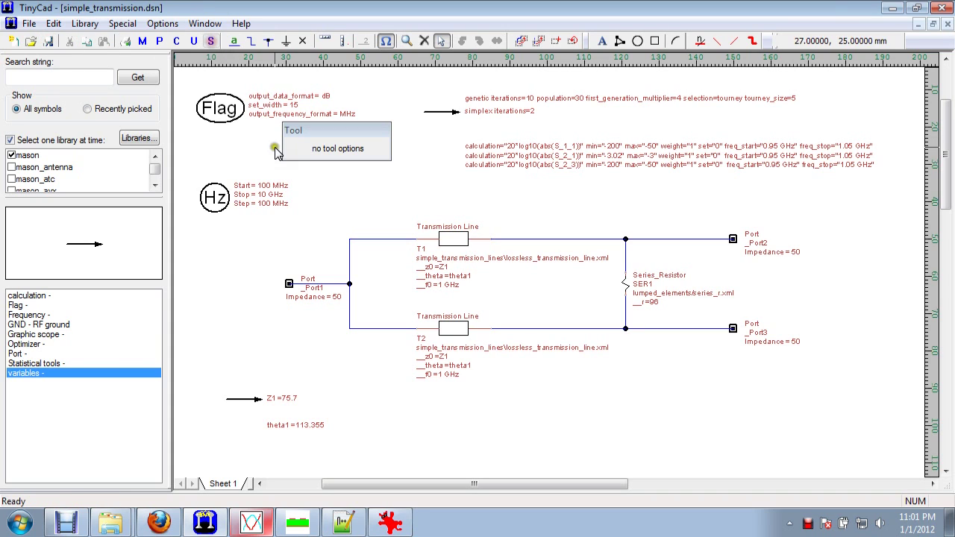
left_click(524, 398)
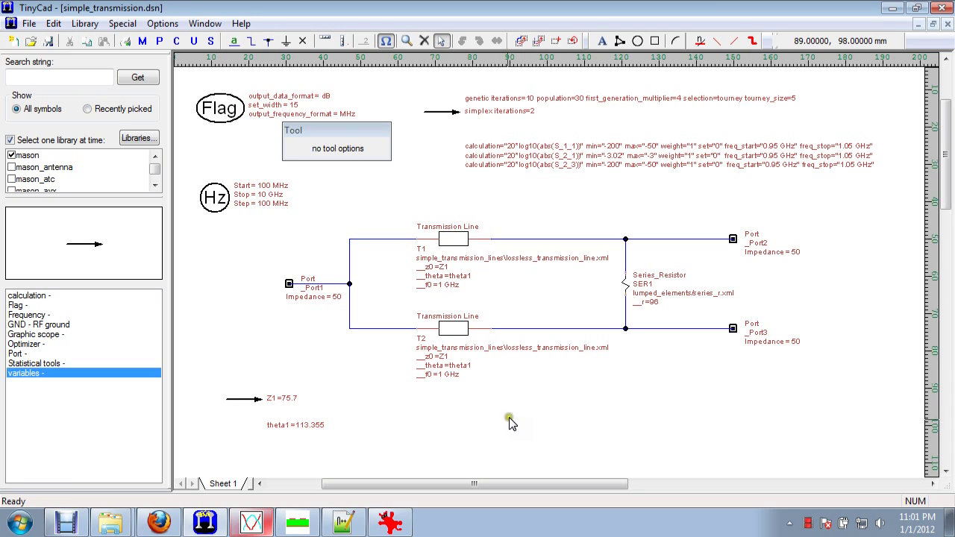
left_click_drag(312, 429, 310, 411)
left_click(467, 357)
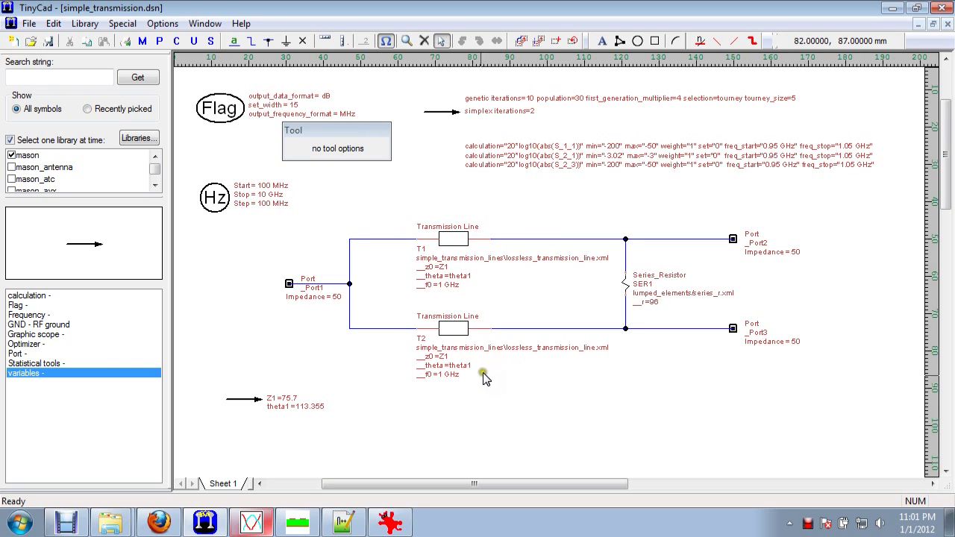
Review the z0 and theta arguments of transmission line T1.
left_click(433, 267)
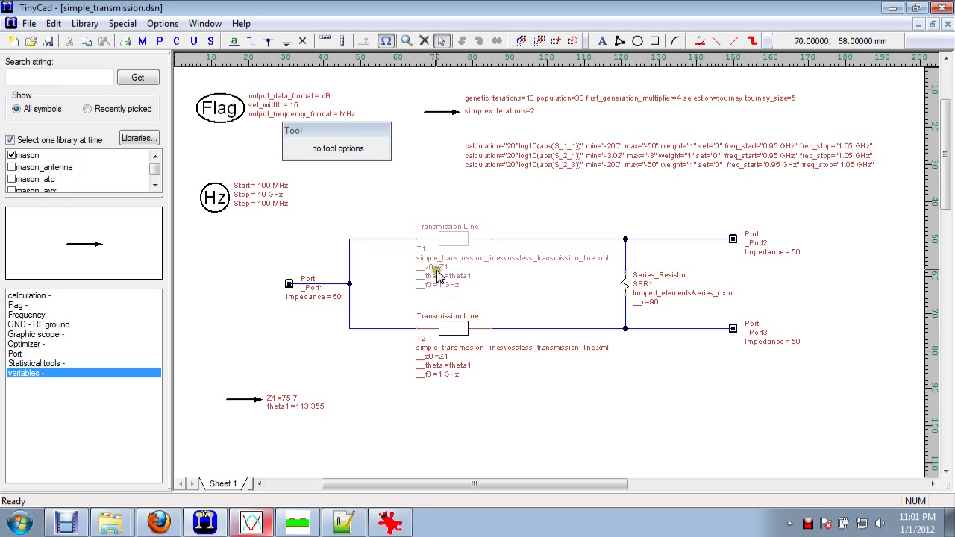
left_click(444, 270)
left_click(444, 271)
left_click(448, 284)
left_click(440, 271)
left_click(451, 283)
left_click(529, 406)
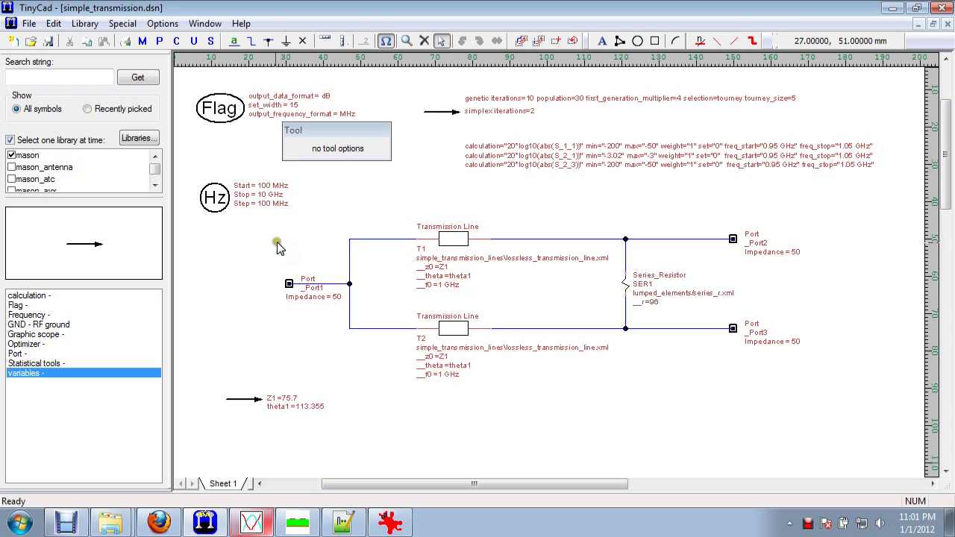
Run the Mason optimizer on the design and load the optimized values into the schematic.
left_click(143, 43)
left_click(405, 293)
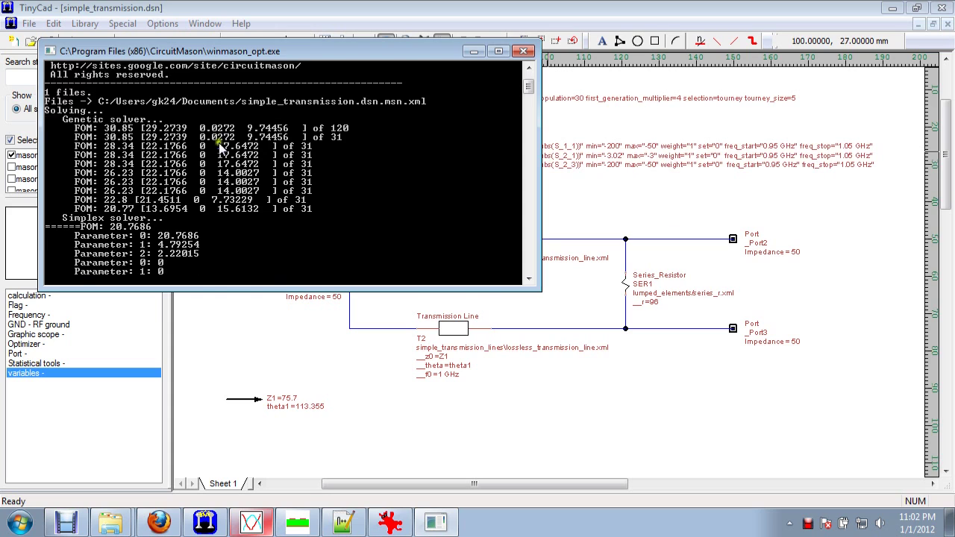
left_click(195, 42)
left_click(197, 41)
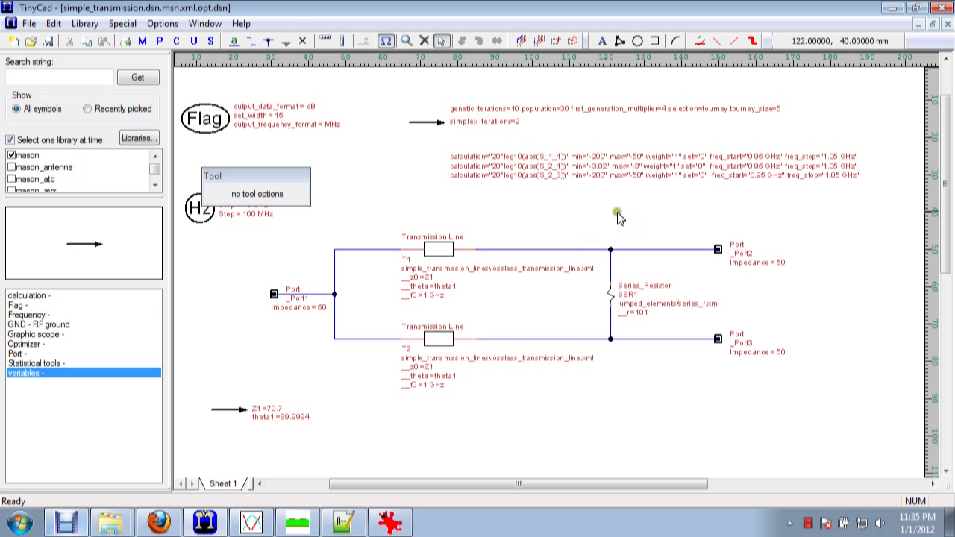
In the Optimizer symbol, set the S_2_3 goal's min to 200 and max to 50.
double_click(432, 131)
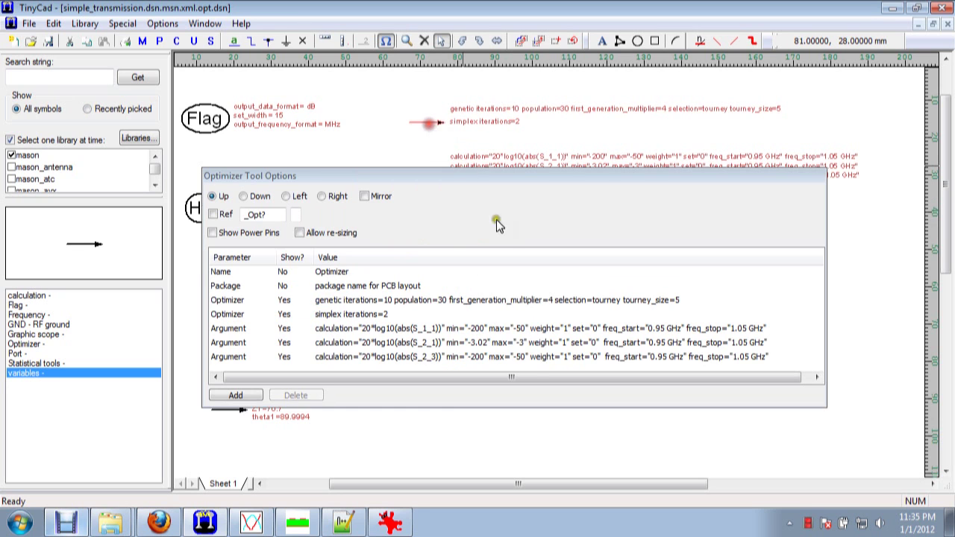
left_click(527, 360)
left_click(537, 359)
key("Left")
key("Left")
key("Left")
key("Left")
key("Left")
key("Left")
key("Left")
key("Left")
key("Left")
key("Left")
key("Left")
key("Left")
key("Left")
key("Left")
key("Left")
key("Left")
key("Left")
key("Left")
key("Left")
key("Left")
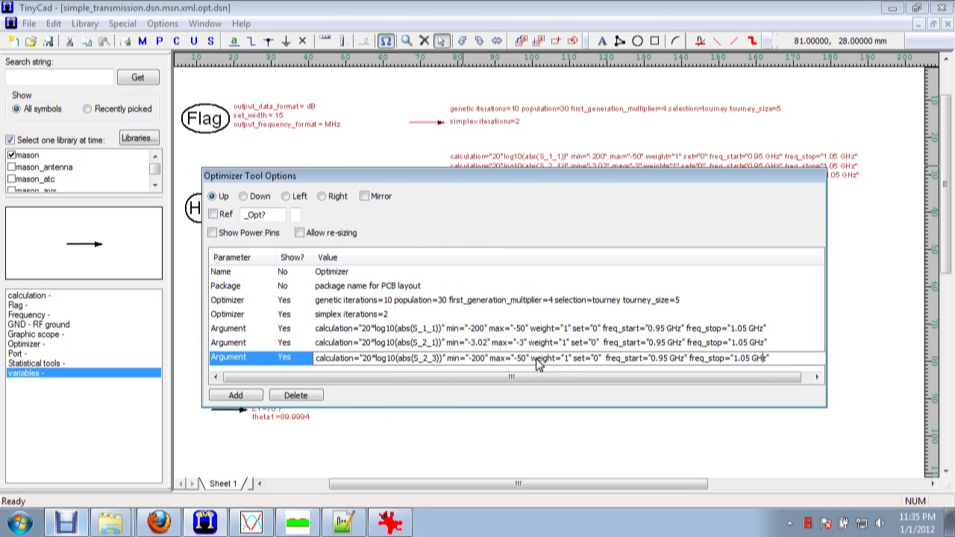
key("Left")
key("Left")
key("Left")
key("Left")
key("Left")
key("Left")
key("Left")
key("Left")
key("Left")
key("Left")
key("Left")
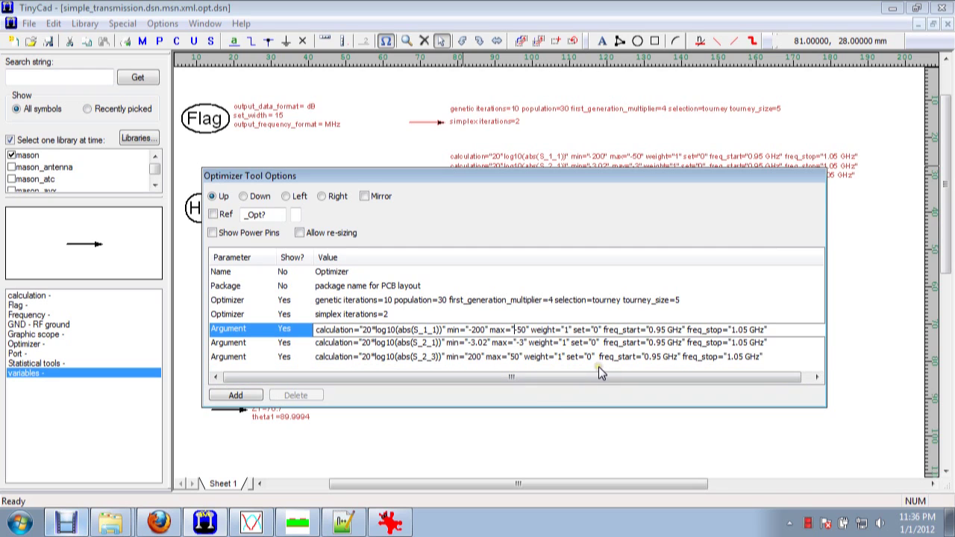
Set the optimizer's S_1_1 goal to min 200 and max 50, and deselect the symbol.
key("BackSpace")
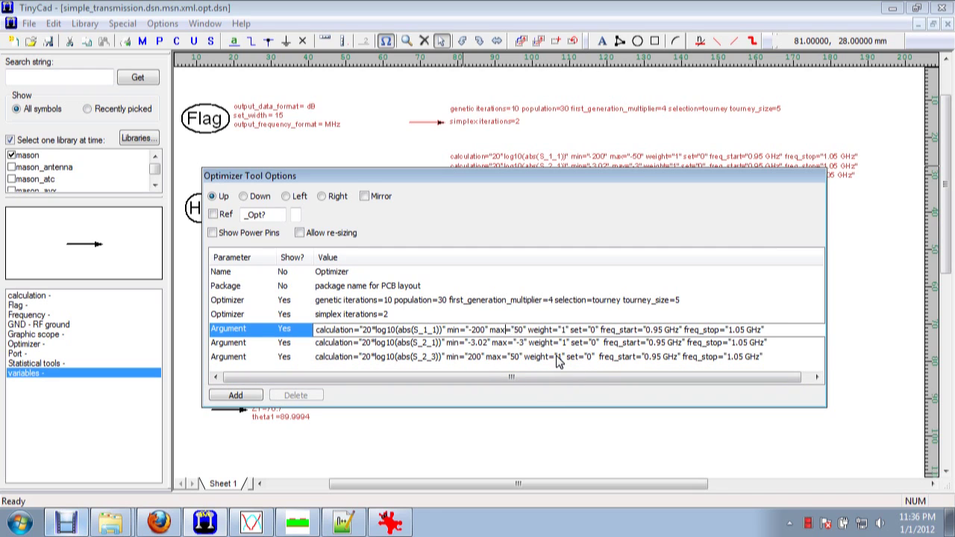
key("BackSpace")
left_click(560, 430)
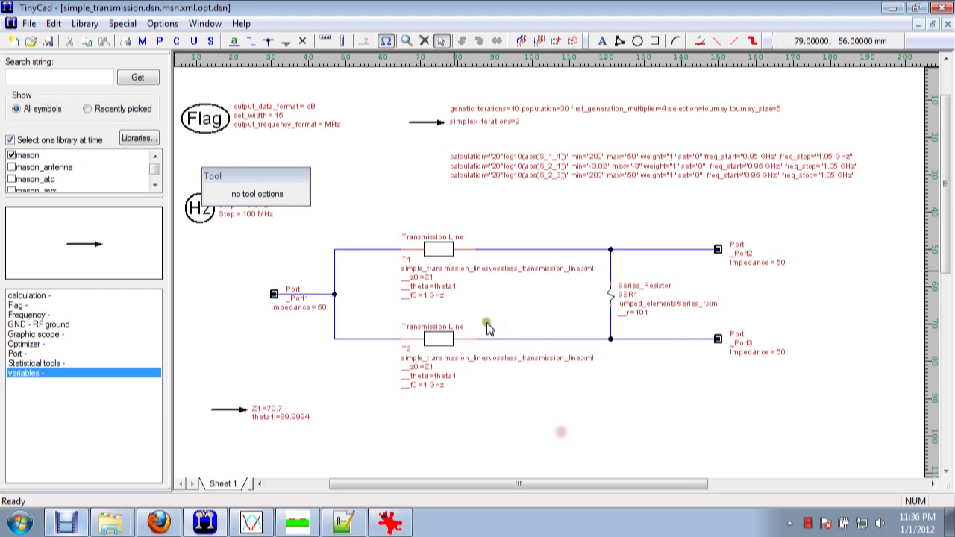
Run Mason with the positive-limit goals and update the schematic with the optimized values.
left_click(138, 41)
left_click(447, 292)
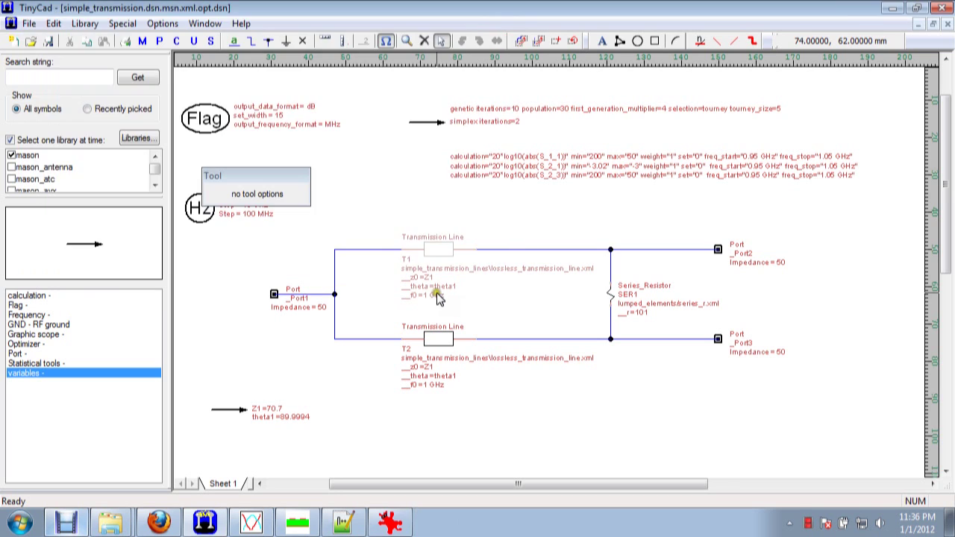
left_click(194, 42)
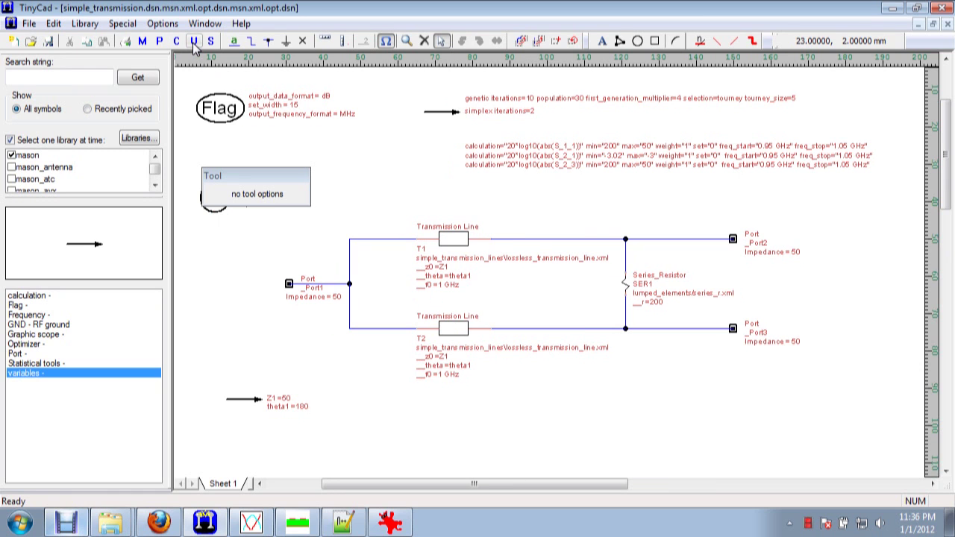
Examine the Match, Through and Isolation curves in Mason Plot and return to the schematic.
left_click(281, 420)
left_click(252, 523)
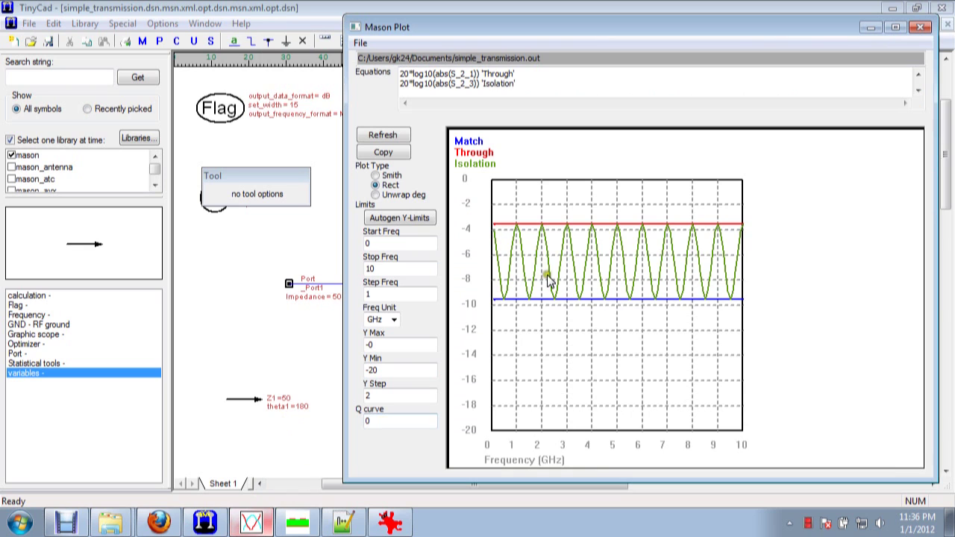
left_click(290, 341)
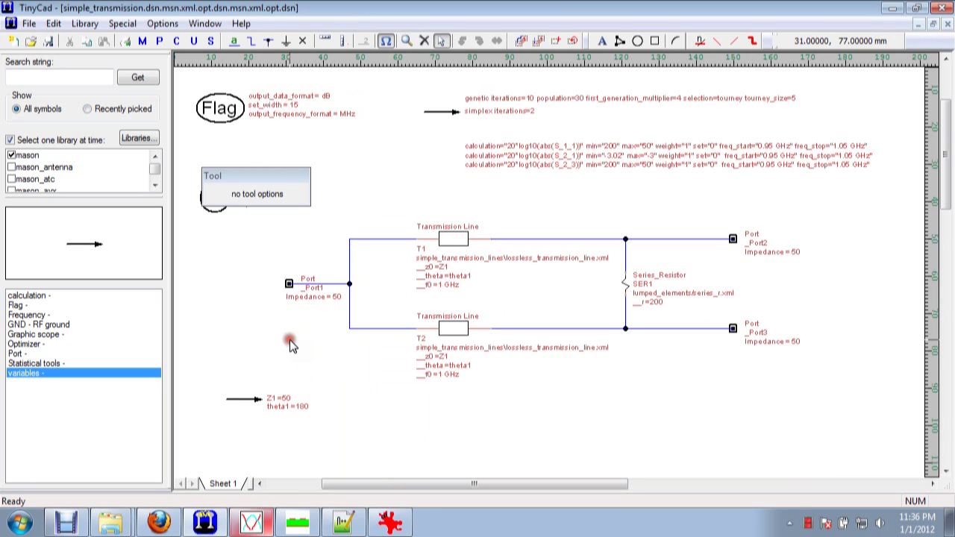
Reopen simple_transmission.dsn.msn.xml.opt.dsn and update the schematic with its optimized values.
left_click(211, 41)
left_click(30, 24)
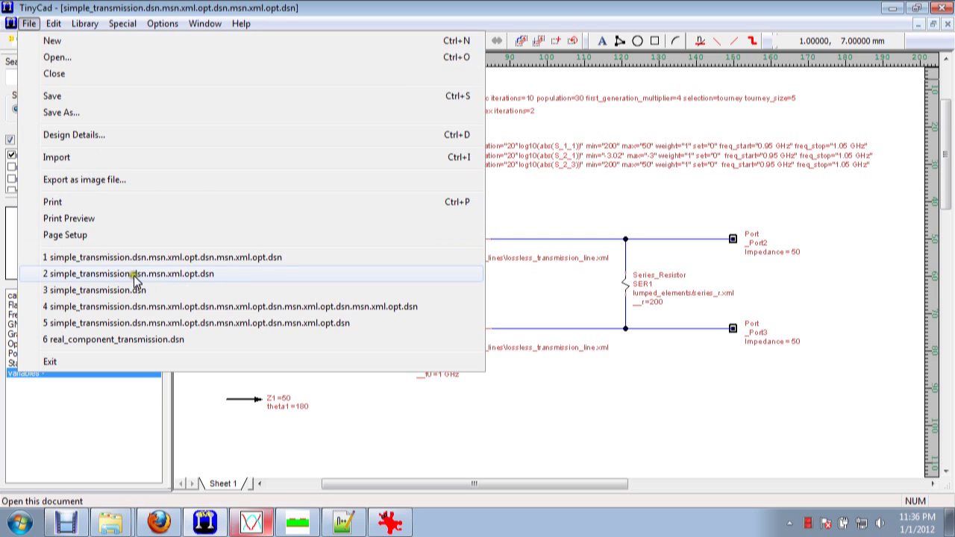
left_click(158, 274)
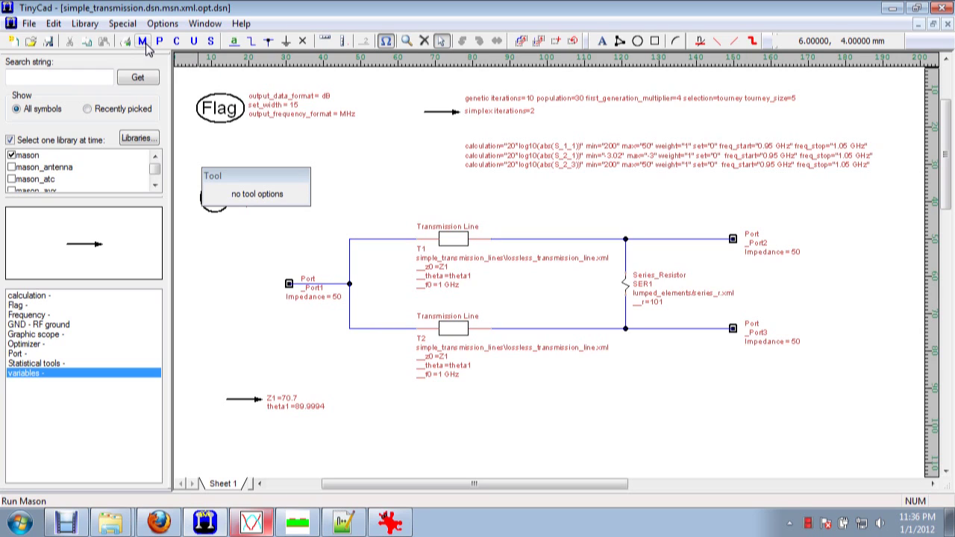
left_click(195, 42)
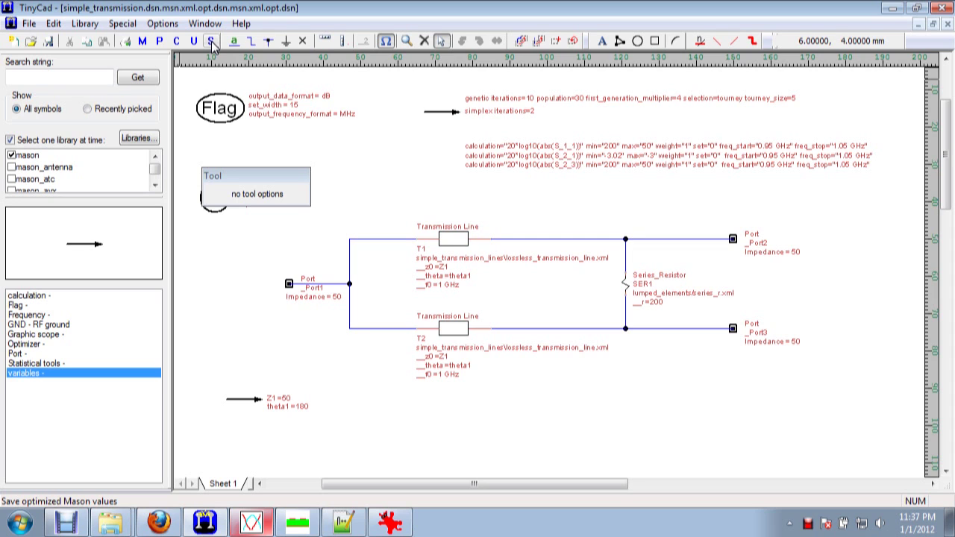
Open the original simple_transmission.dsn design.
left_click(29, 23)
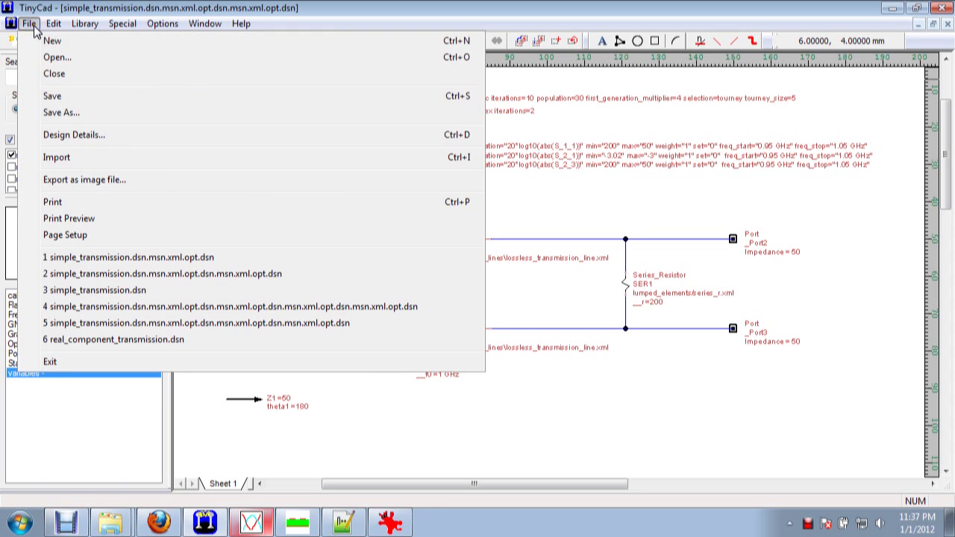
left_click(138, 291)
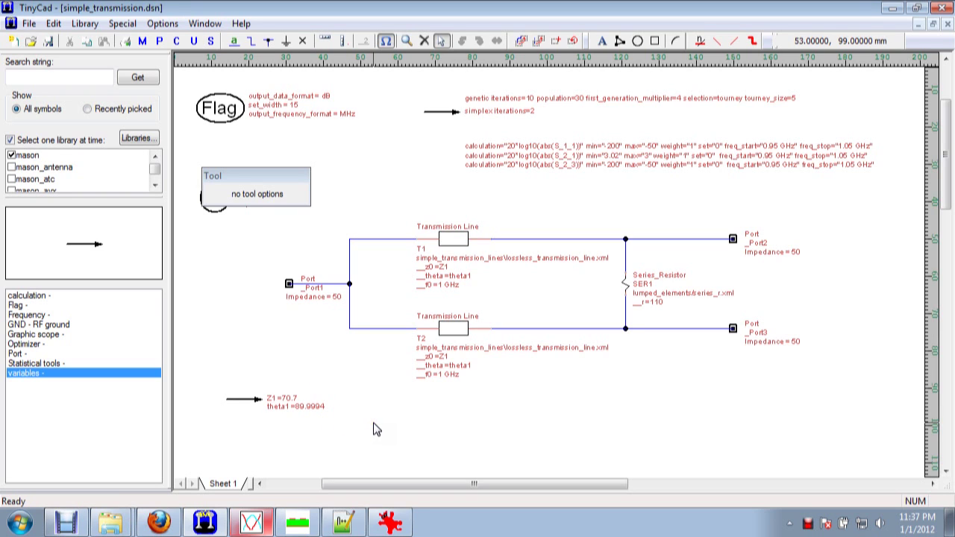
Run the Mason optimizer on simple_transmission.dsn with the S_2_1 goal at min 3.02 and max 3.
left_click(381, 351)
left_click(625, 285)
left_click(142, 41)
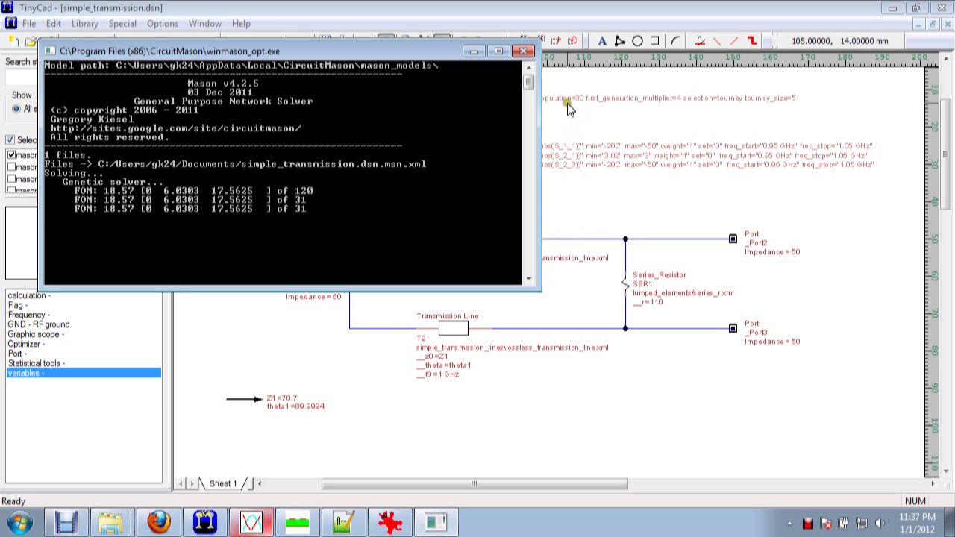
Hide the "simplex iterations=2" setting of the optimizer symbol so that it is excluded from the run.
left_click(574, 147)
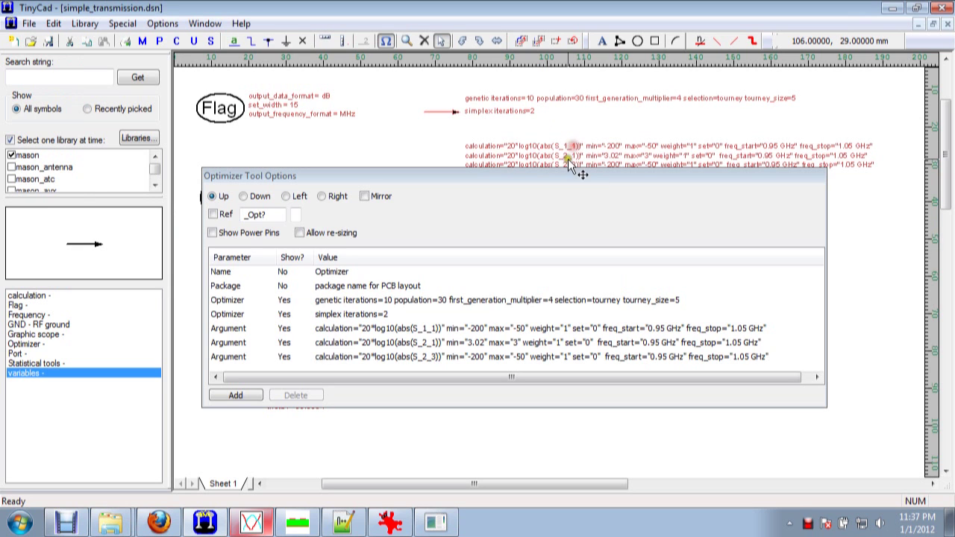
left_click(284, 315)
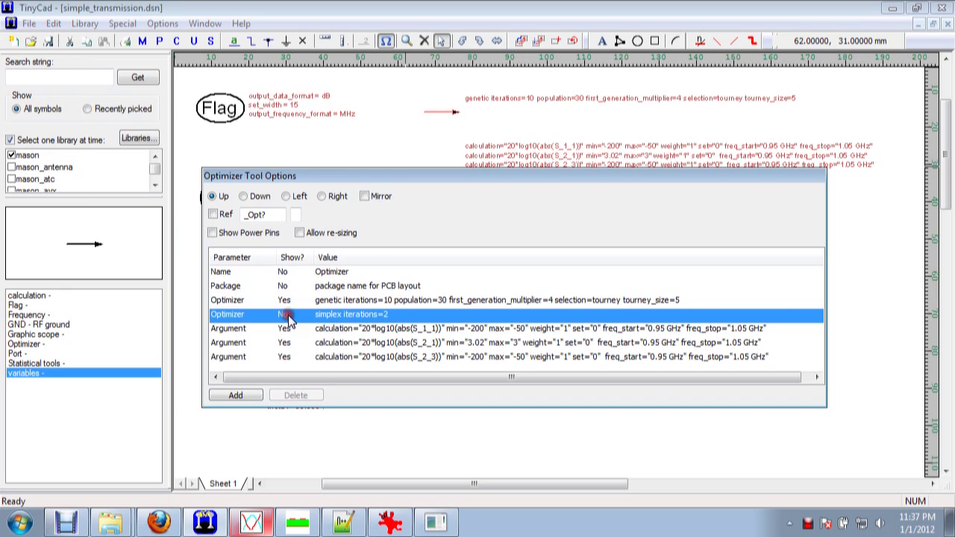
left_click(285, 345)
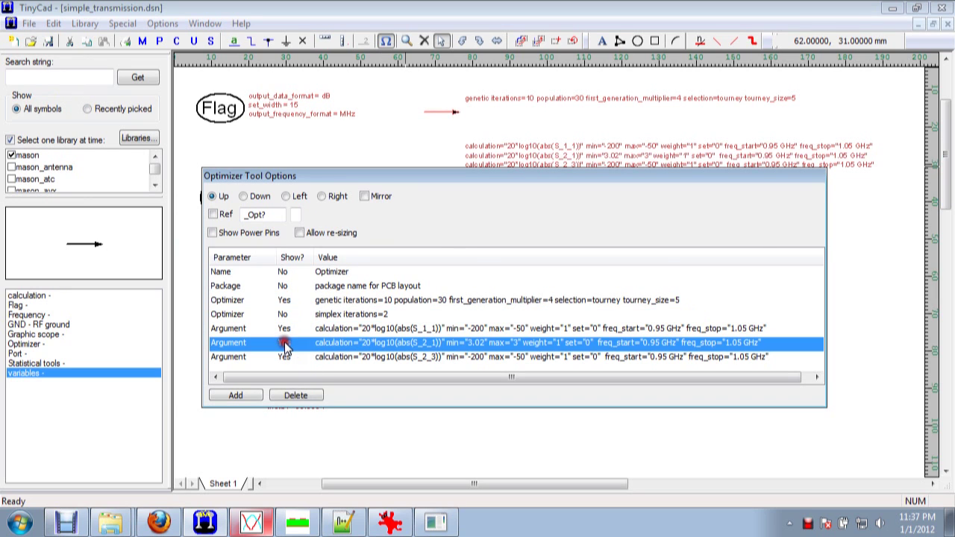
left_click(353, 449)
Exclude Z1 from the optimization by changing its opt tag to noopt in the variables symbol.
left_click(433, 271)
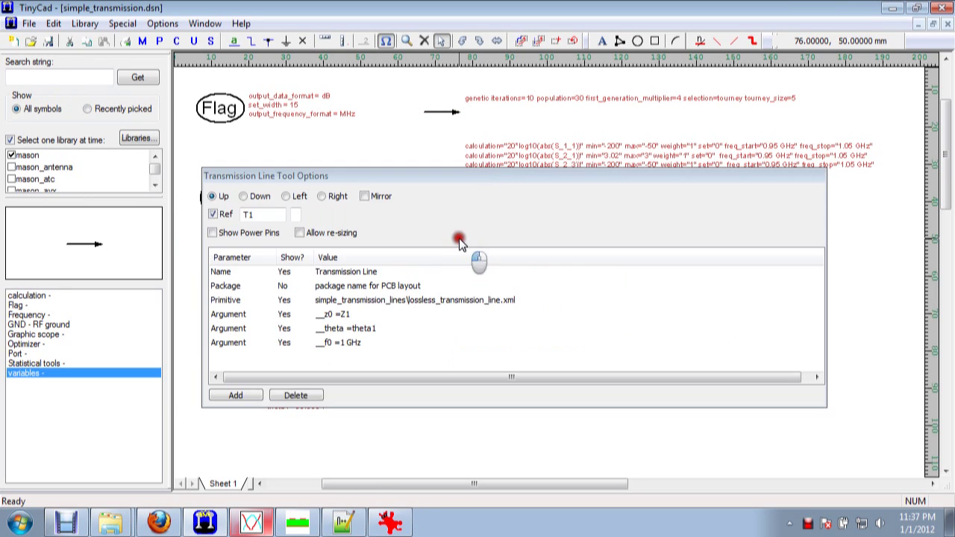
left_click(337, 411)
left_click(251, 398)
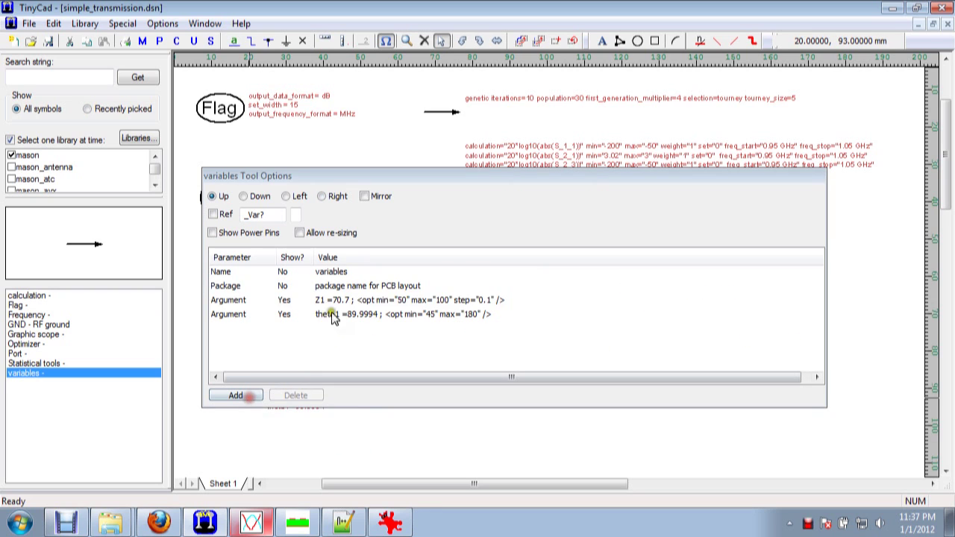
left_click(351, 300)
key("End")
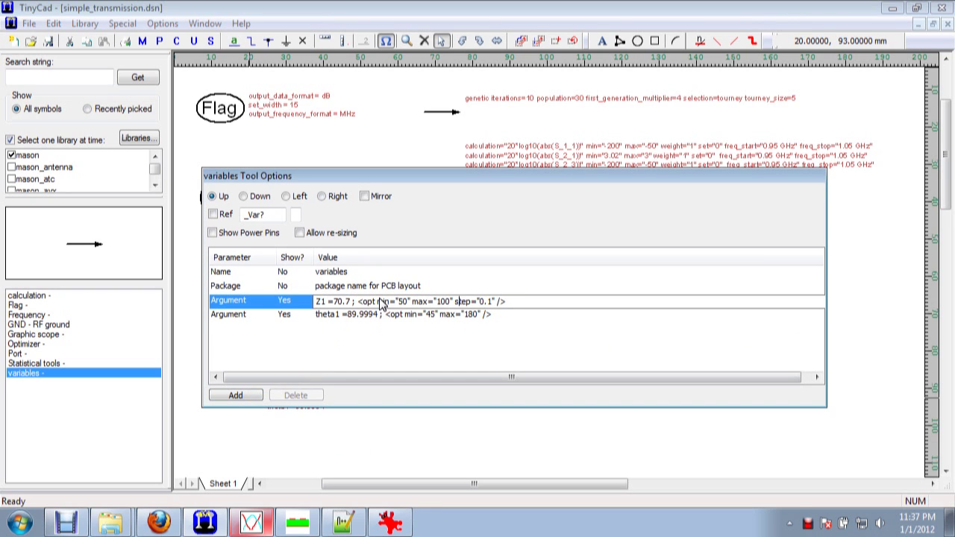
type("no")
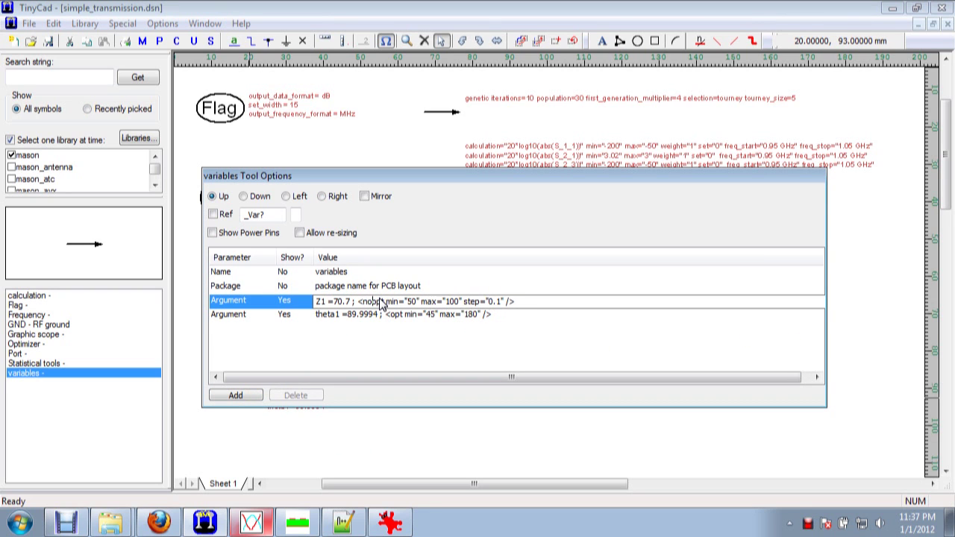
left_click(421, 433)
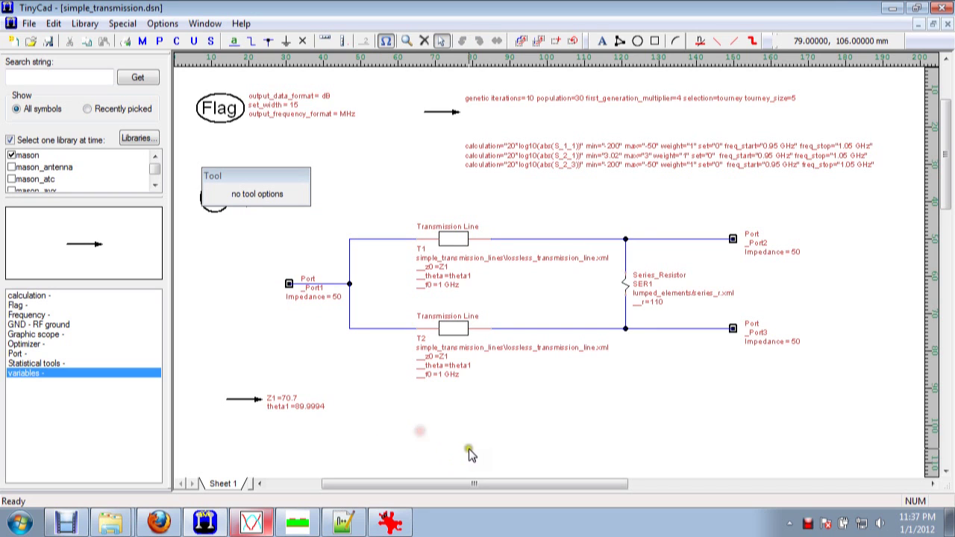
Hide the reference designator of the series resistor between the two output ports.
left_click(626, 285)
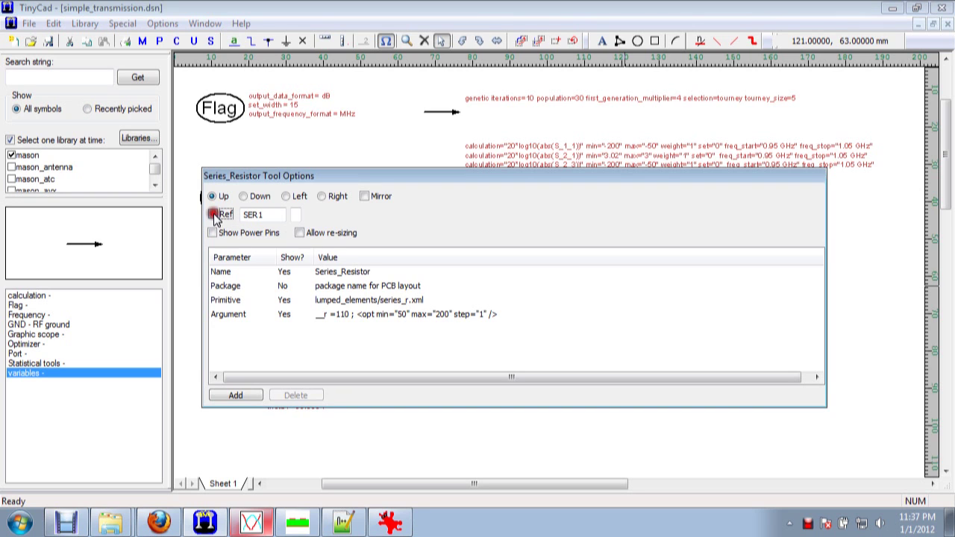
left_click(185, 250)
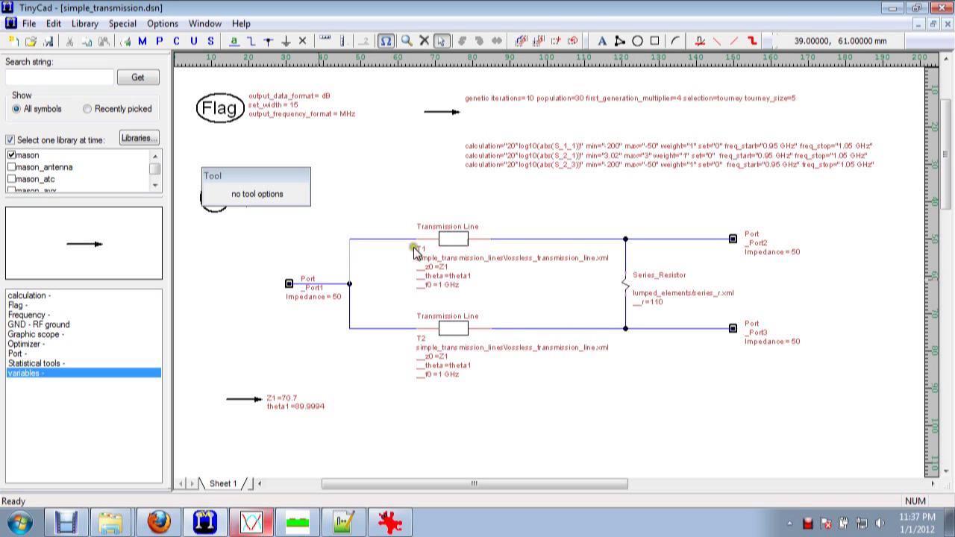
Run the Mason optimizer on the edited simple_transmission.dsn and bring up the response curves in Mason Plot.
left_click(252, 522)
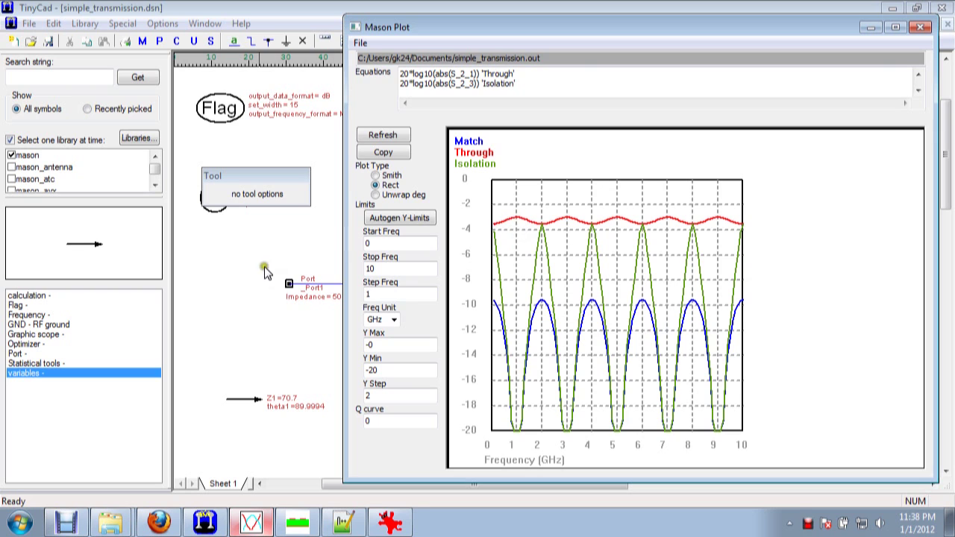
left_click(238, 272)
left_click(140, 43)
left_click(417, 293)
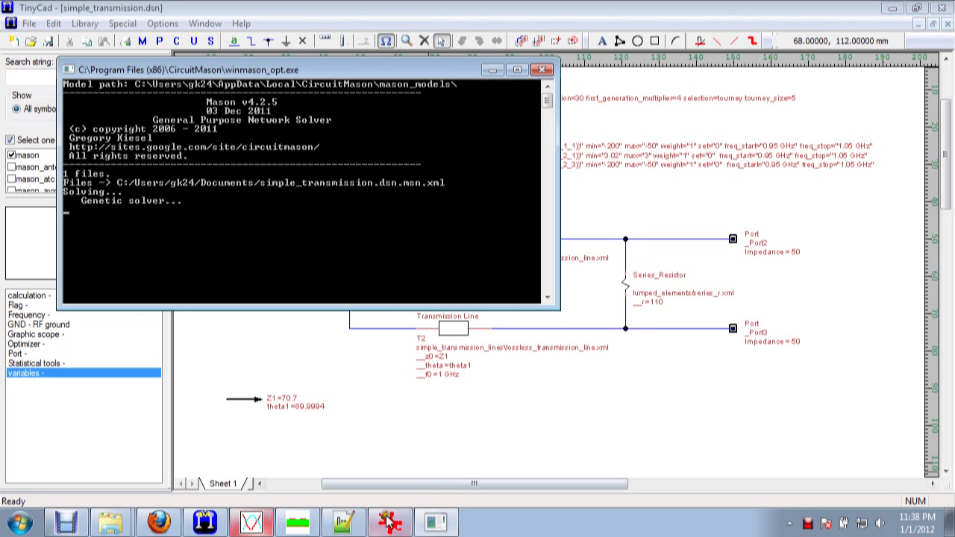
left_click(254, 524)
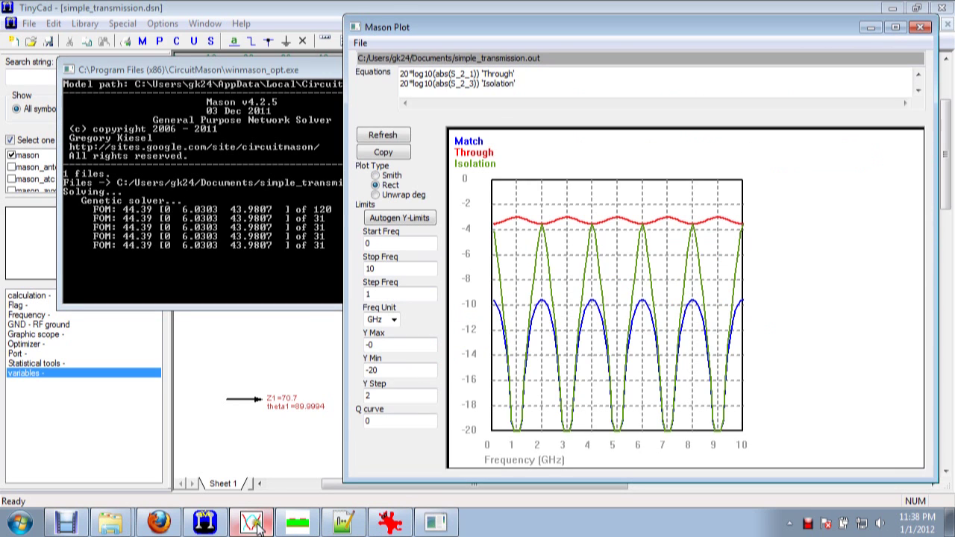